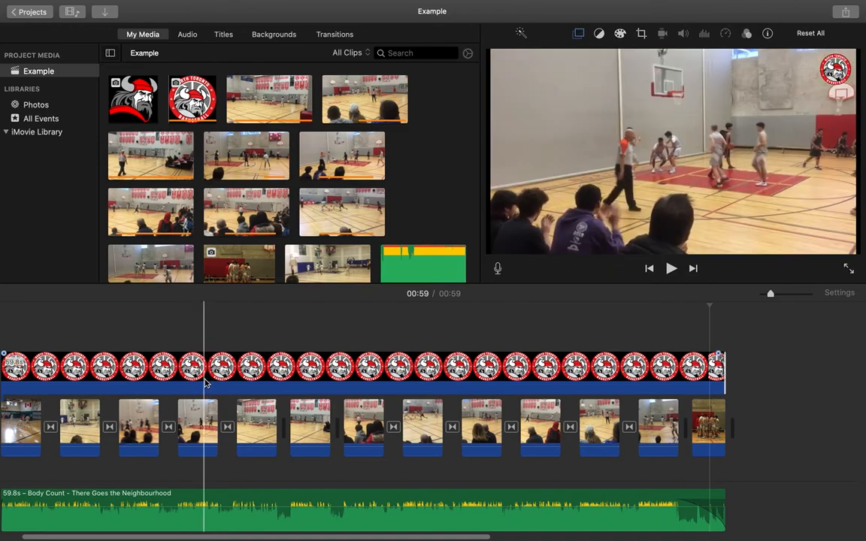
drag(142, 537, 66, 536)
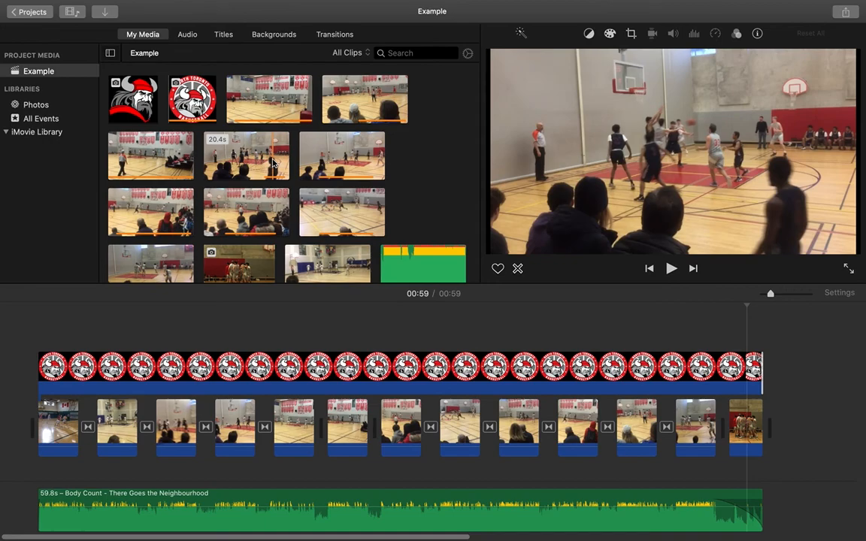
scroll(269, 163, down, 1)
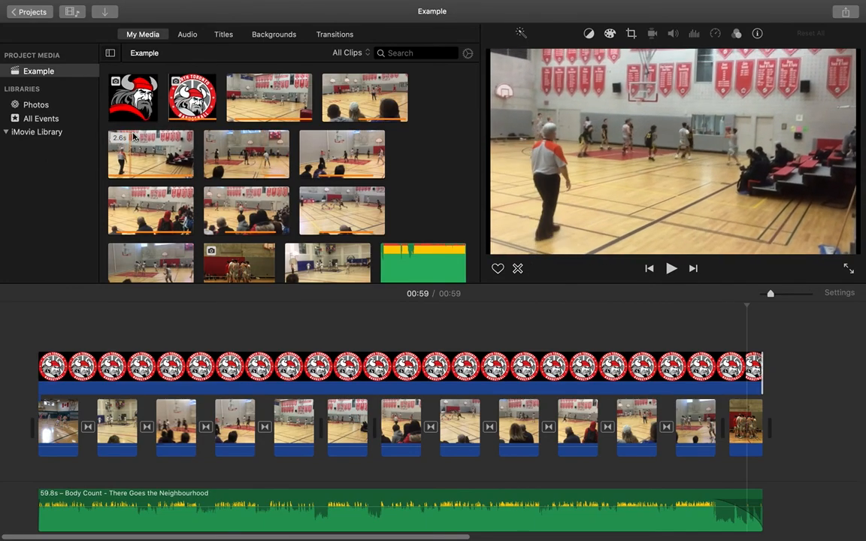
scroll(158, 105, down, 1)
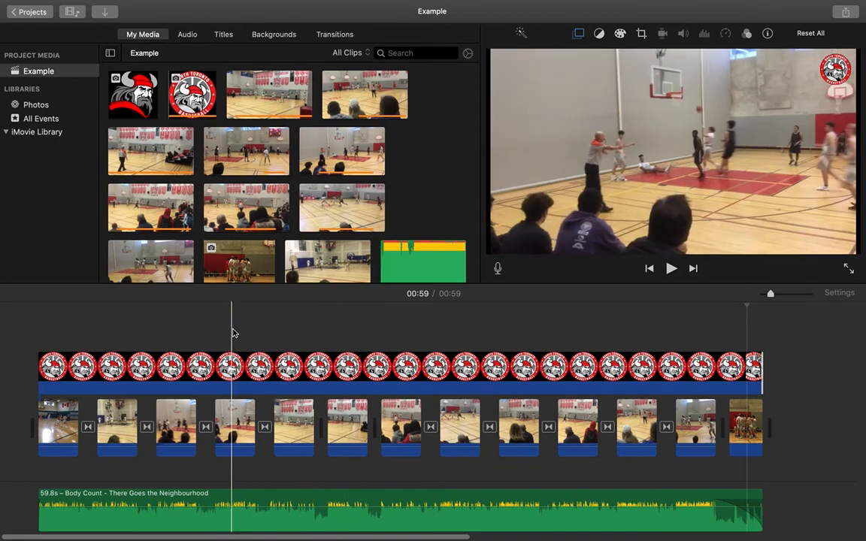
scroll(45, 368, right, 1)
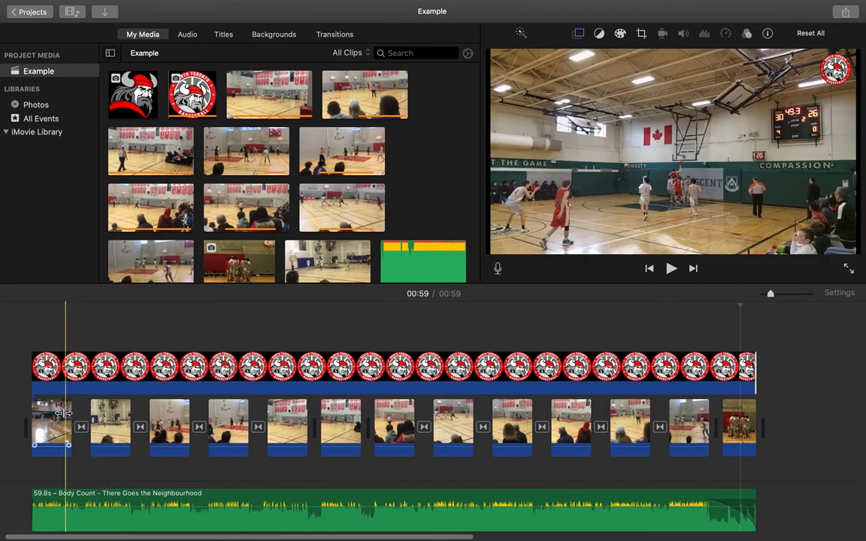
Delete the second video clip from the timeline
click(106, 423)
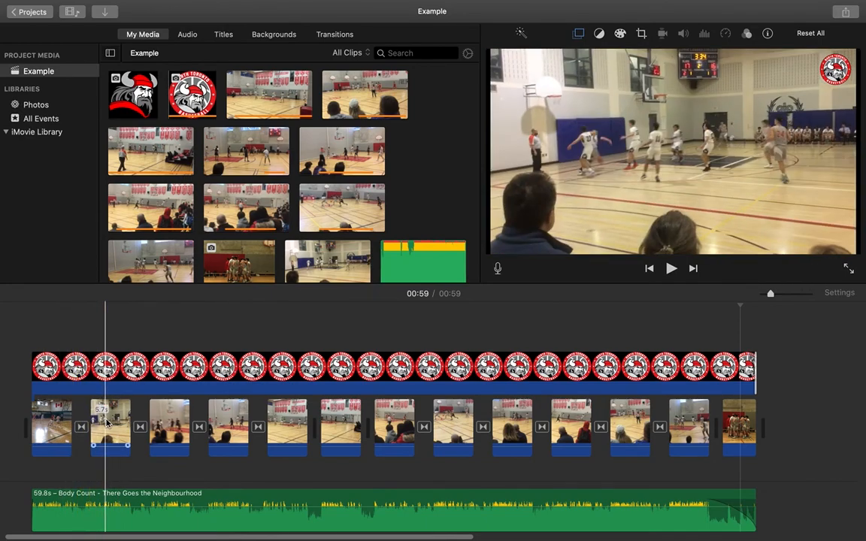
click(107, 423)
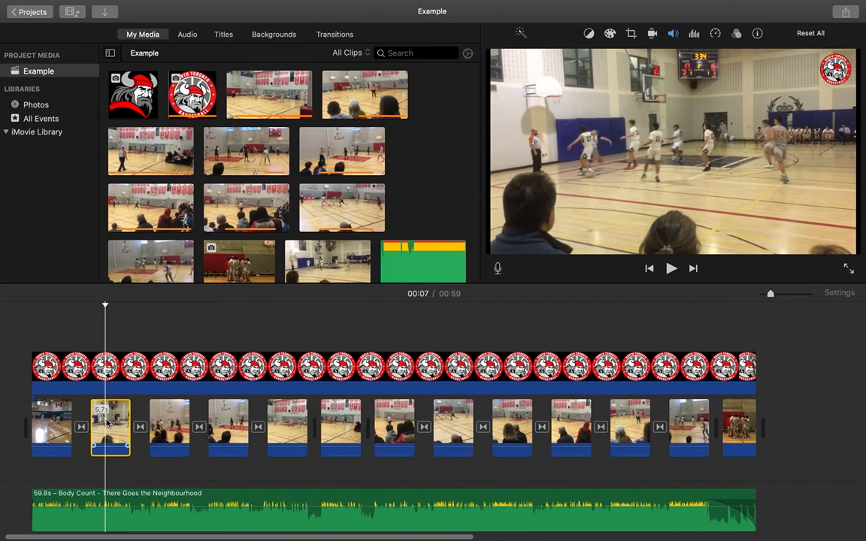
key(Delete)
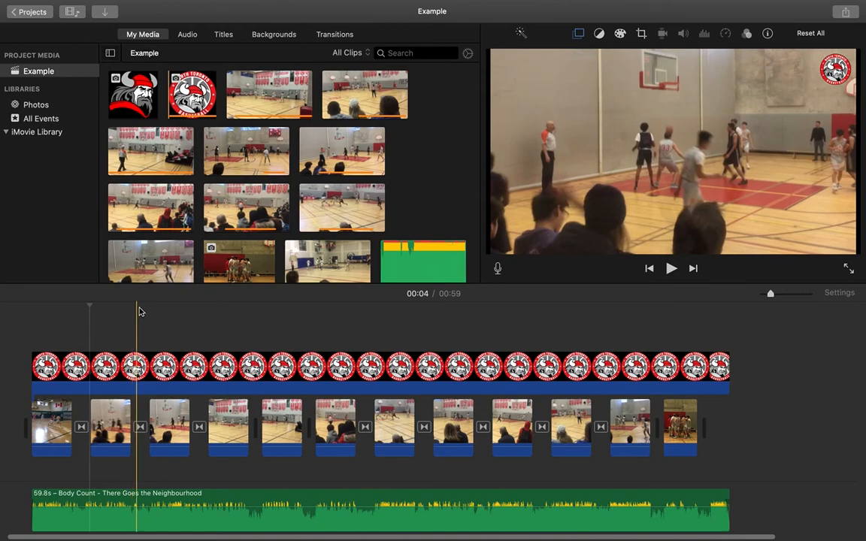
Import New Clip.mov from the Desktop into the project media
click(104, 12)
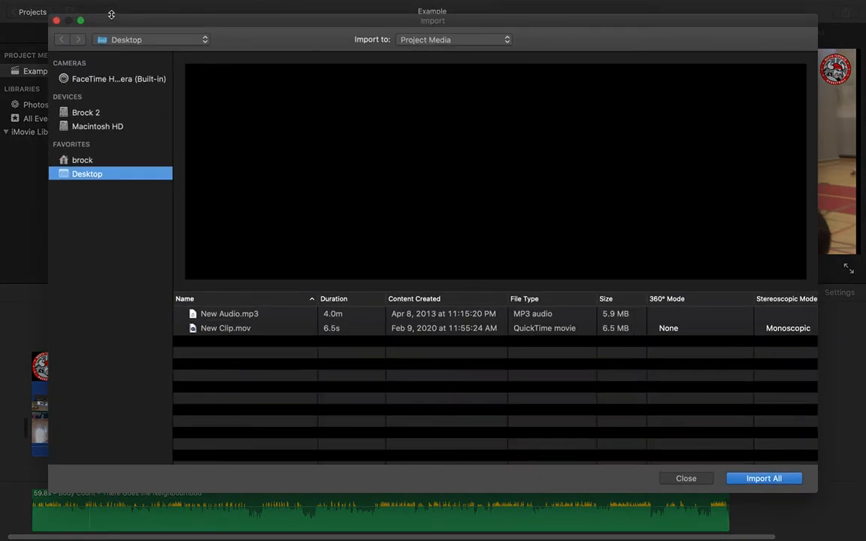
click(222, 330)
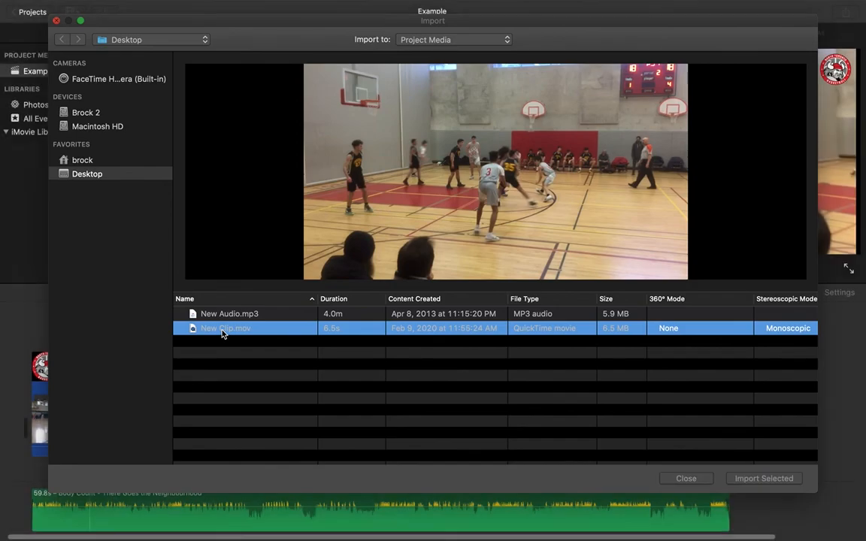
double_click(222, 333)
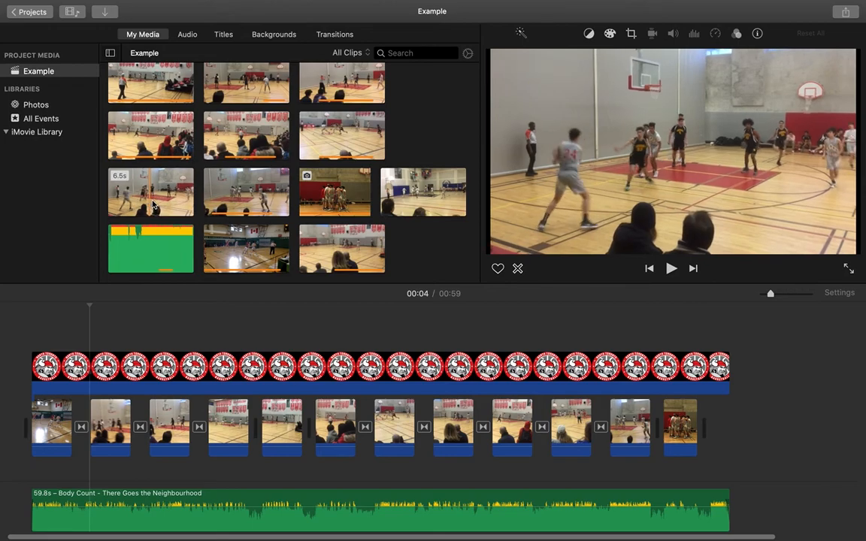
Insert the imported clip into the timeline directly after the first clip's transition, in the removed clip's place
drag(138, 189, 102, 437)
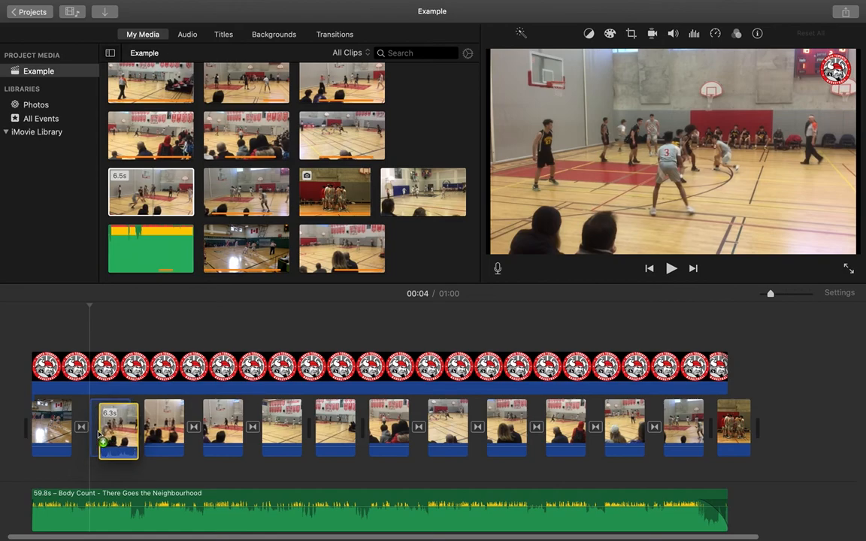
mouse_move(99, 433)
mouse_down()
mouse_move(212, 432)
mouse_move(114, 430)
mouse_up()
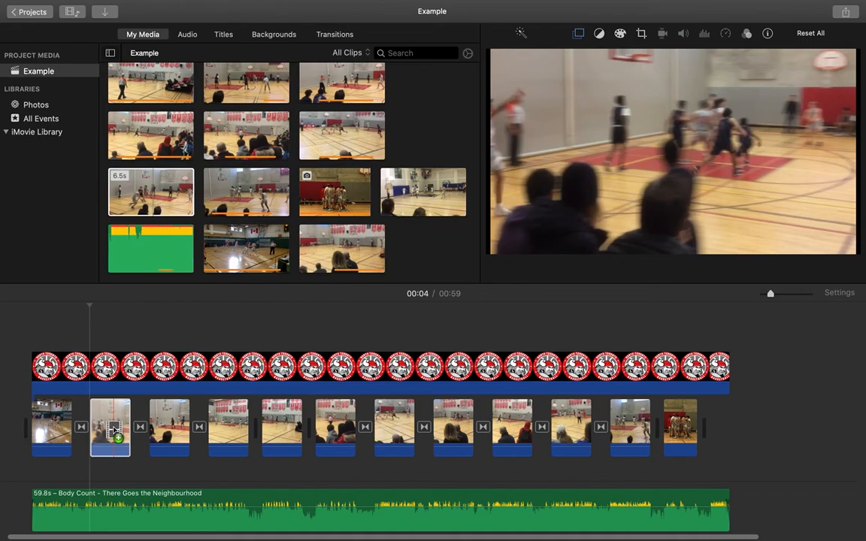
drag(114, 430, 91, 430)
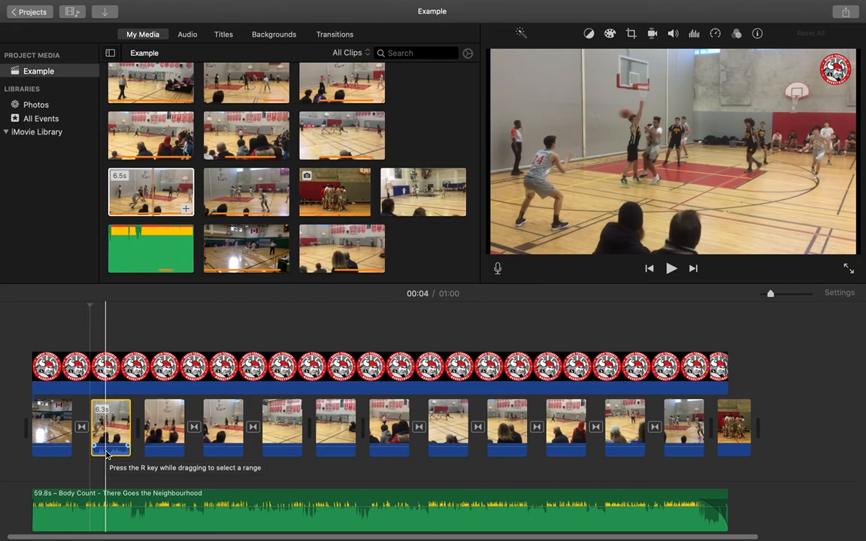
Mute the audio of the newly inserted clip
click(107, 452)
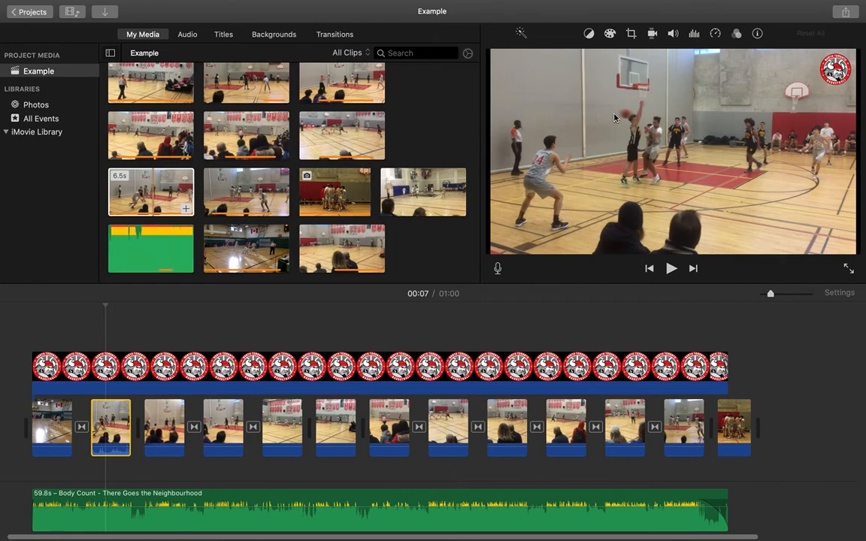
click(673, 35)
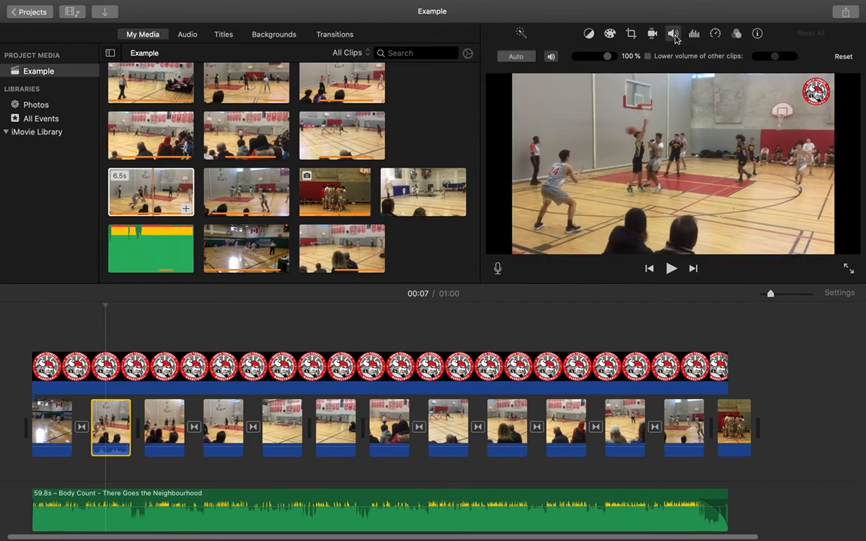
click(553, 57)
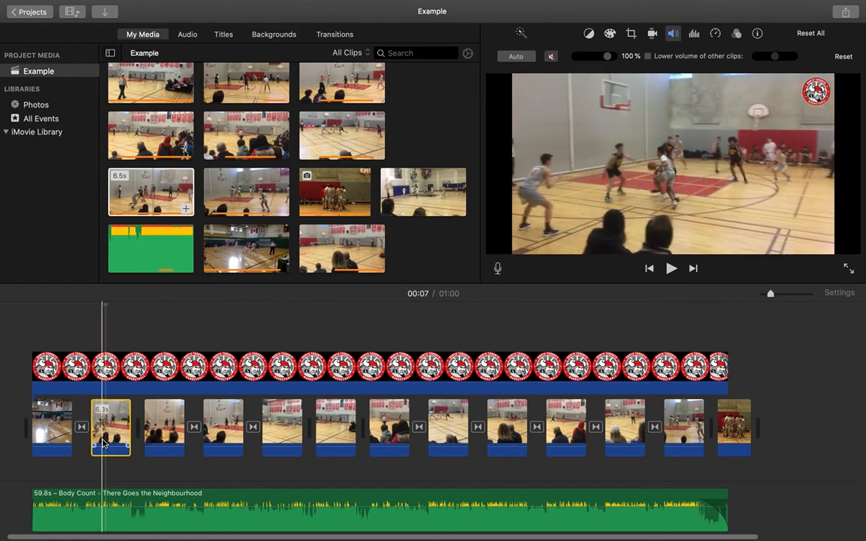
Add a Wipe Right transition between the new clip and the clip following it, and leave the Precision Editor
scroll(104, 456, left, 1)
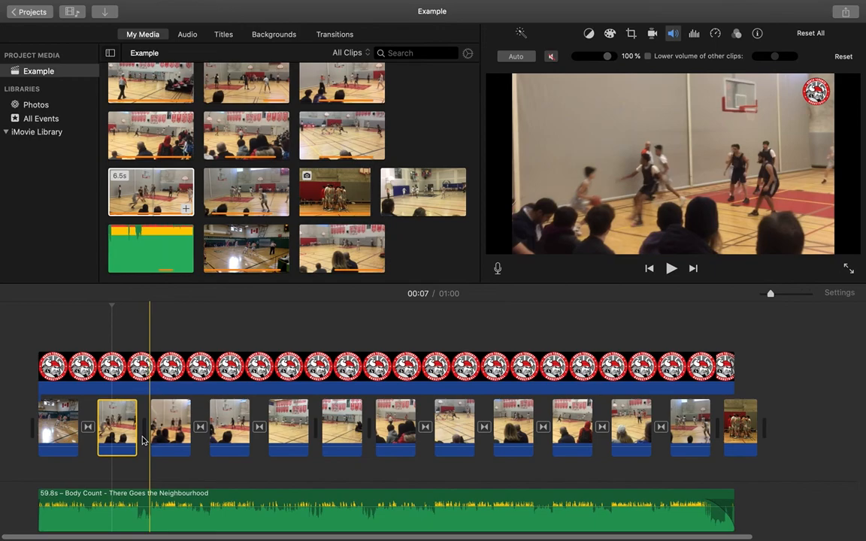
scroll(143, 440, right, 1)
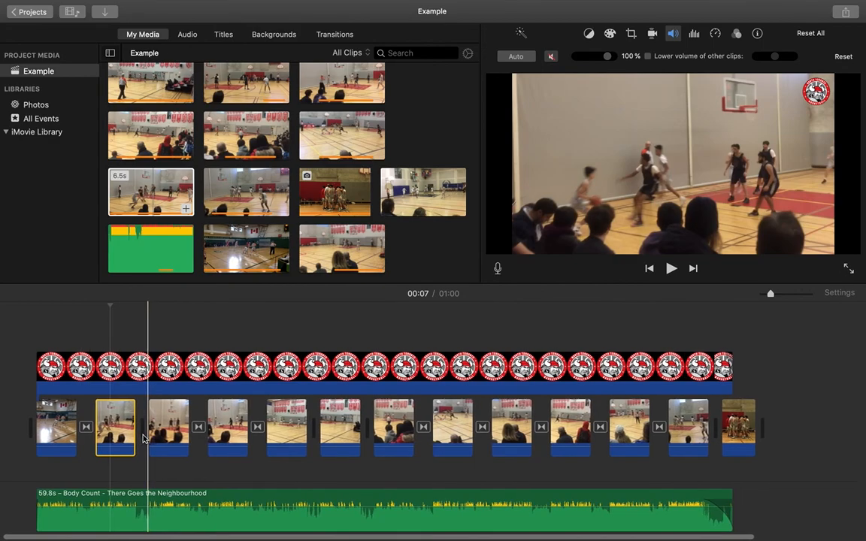
double_click(143, 439)
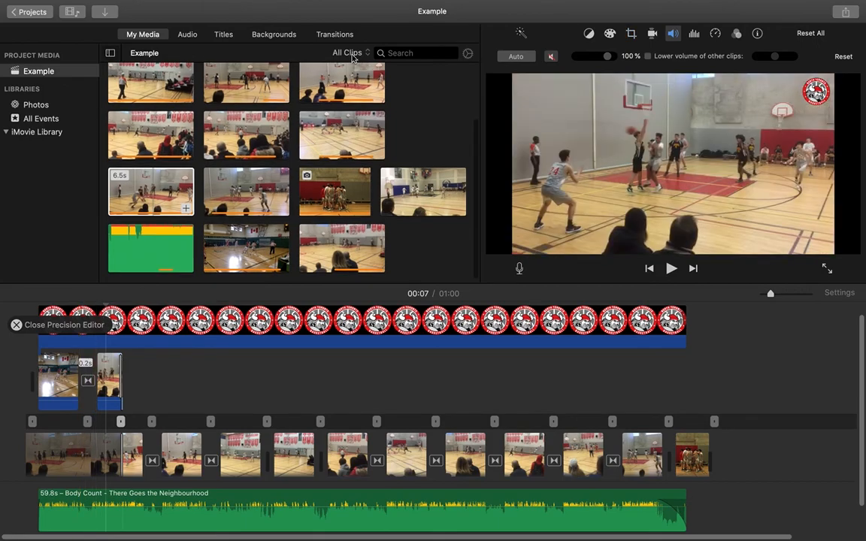
click(339, 36)
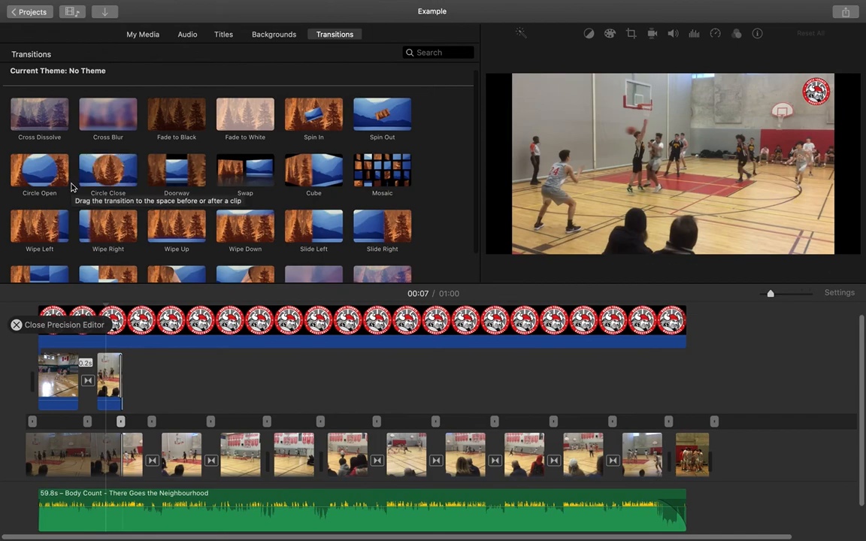
click(92, 219)
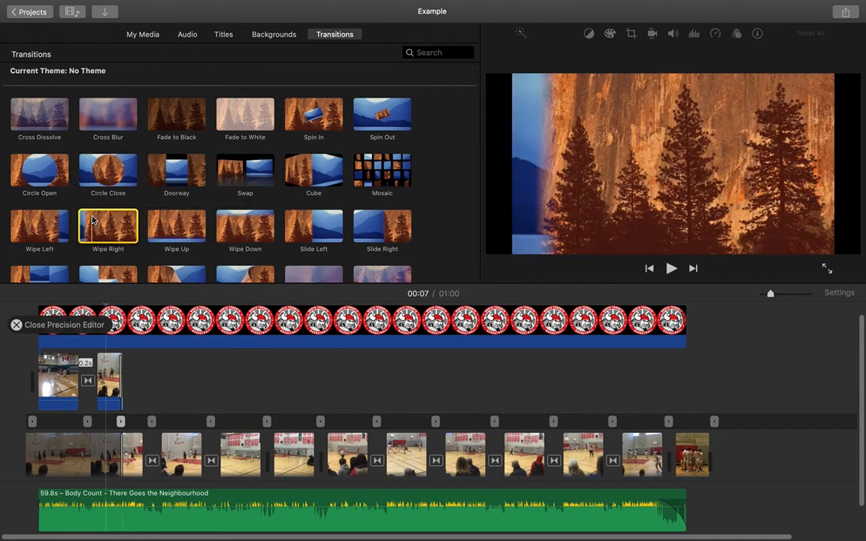
double_click(92, 220)
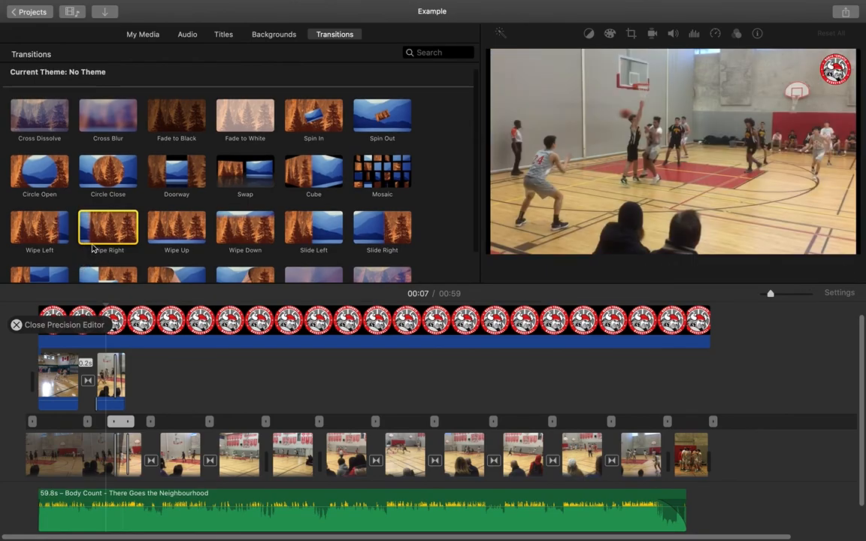
drag(90, 228, 90, 394)
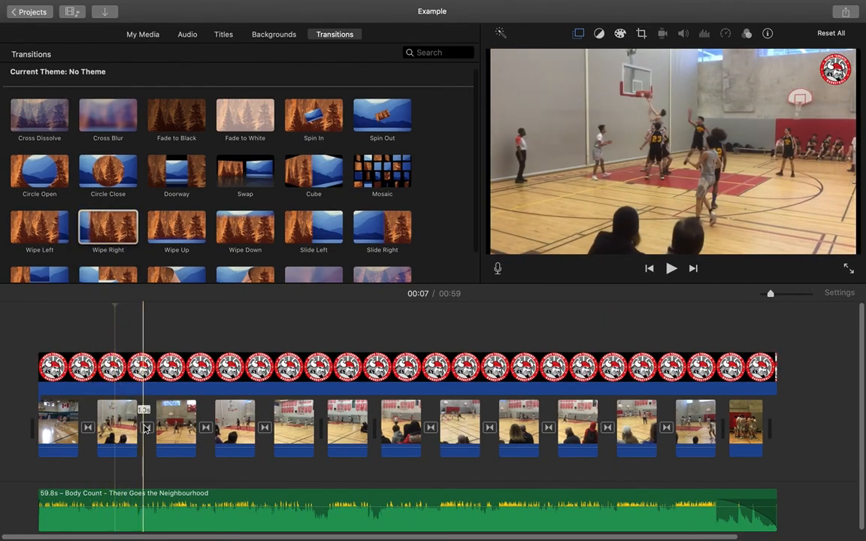
Set the Wipe Right transition's duration to 0.5 s and apply that duration to all transitions
click(147, 427)
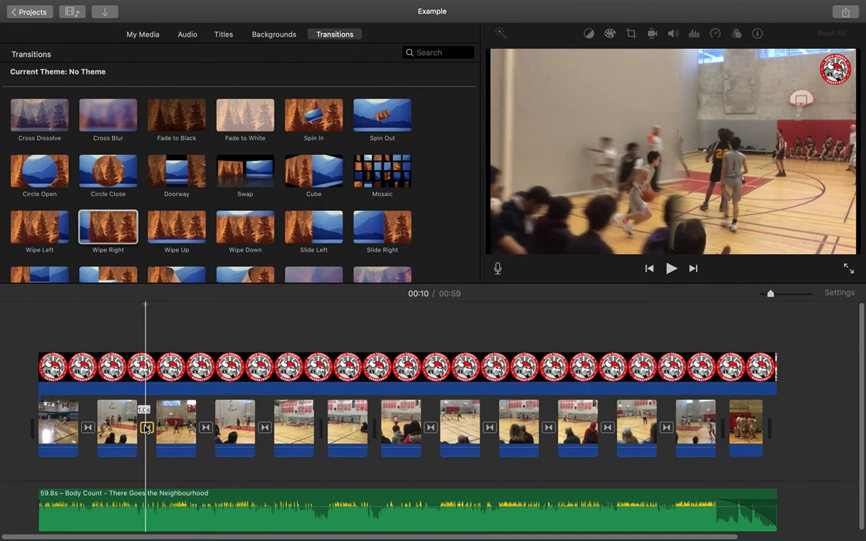
right_click(146, 427)
click(145, 430)
double_click(145, 427)
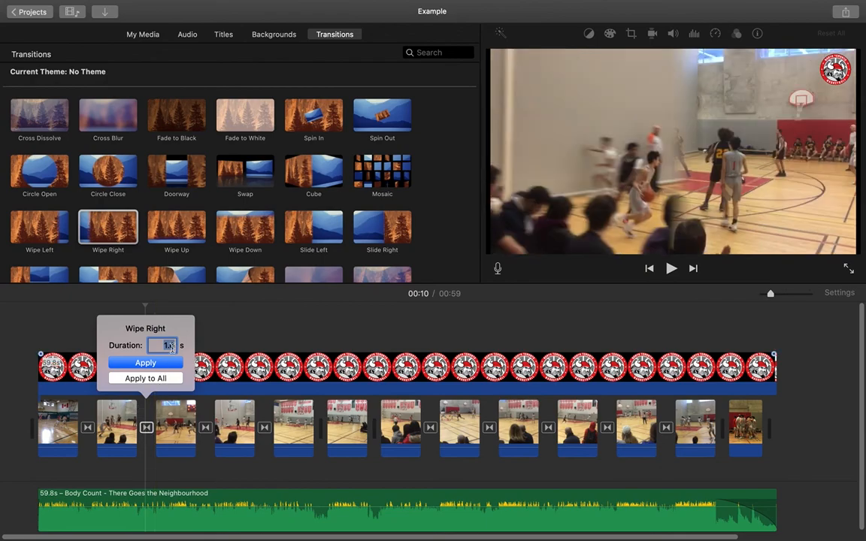
text(0.5)
click(154, 379)
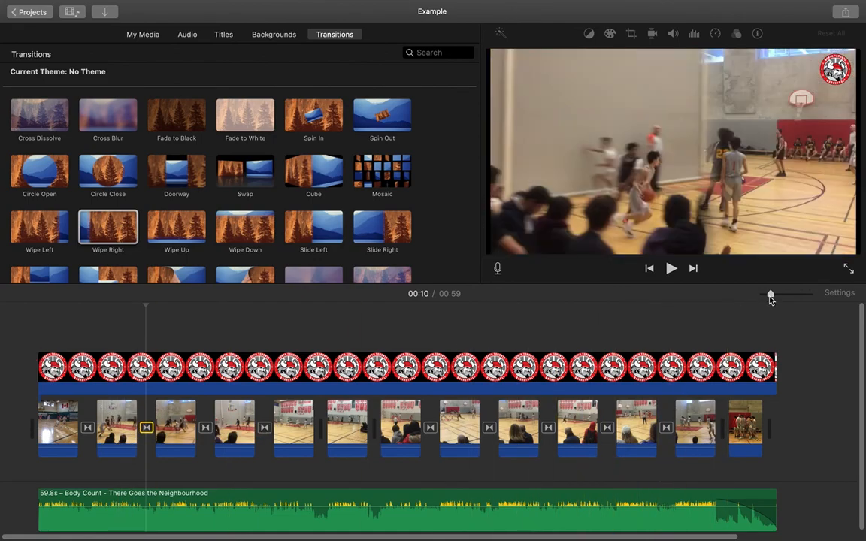
Trim the beginning of the new clip in the Clip Trimmer so the clip is 4.5 s long
drag(770, 297, 797, 298)
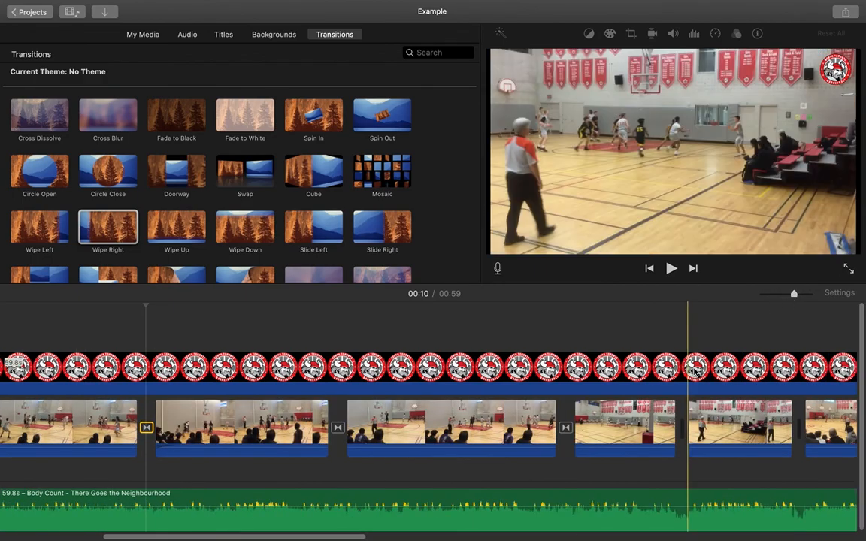
drag(310, 538, 222, 534)
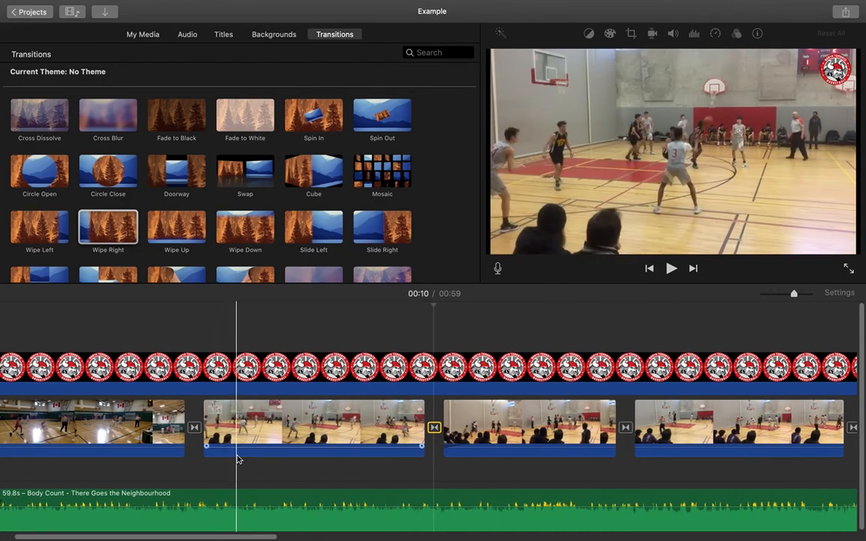
click(319, 445)
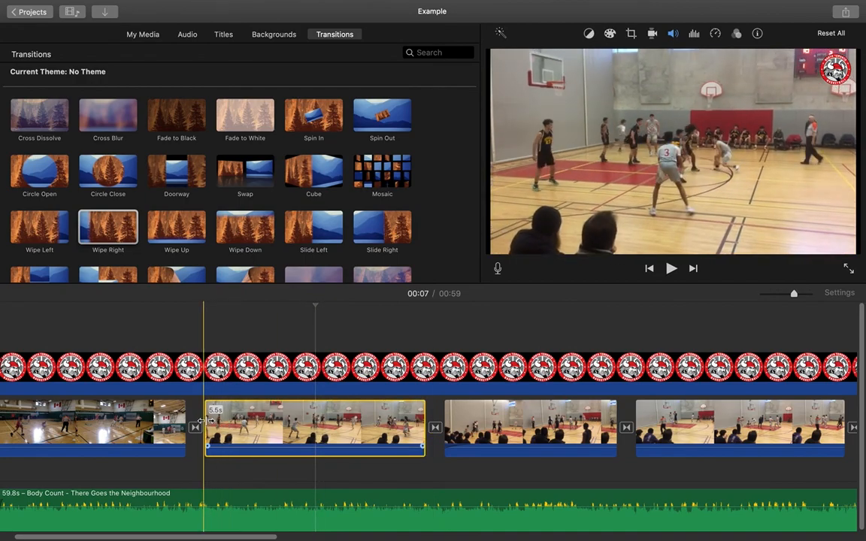
right_click(264, 425)
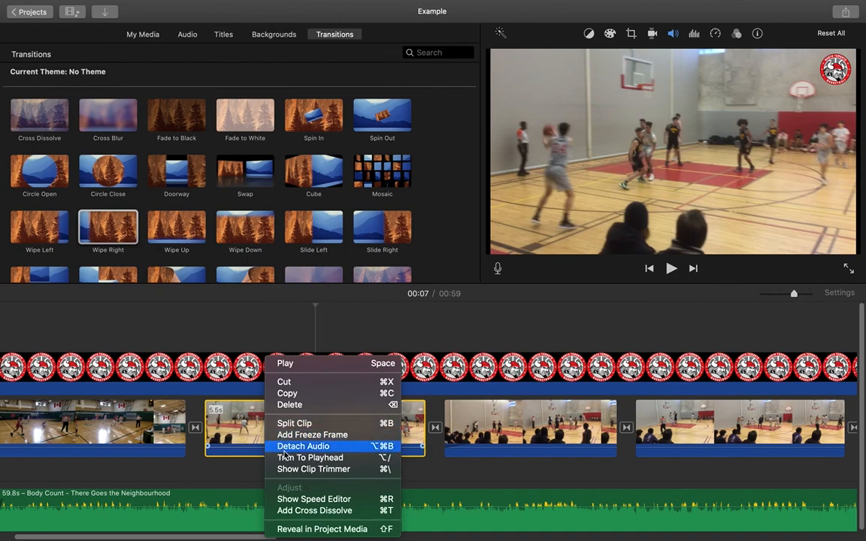
click(289, 470)
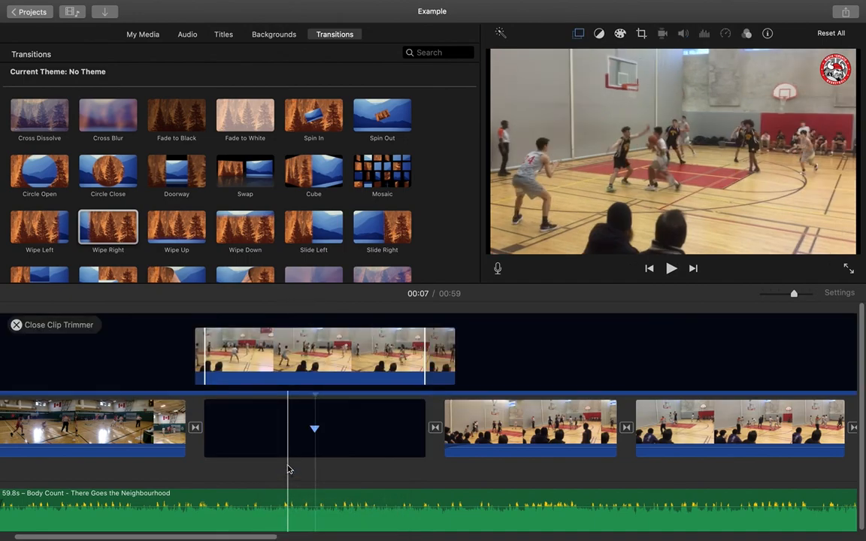
drag(206, 369, 245, 369)
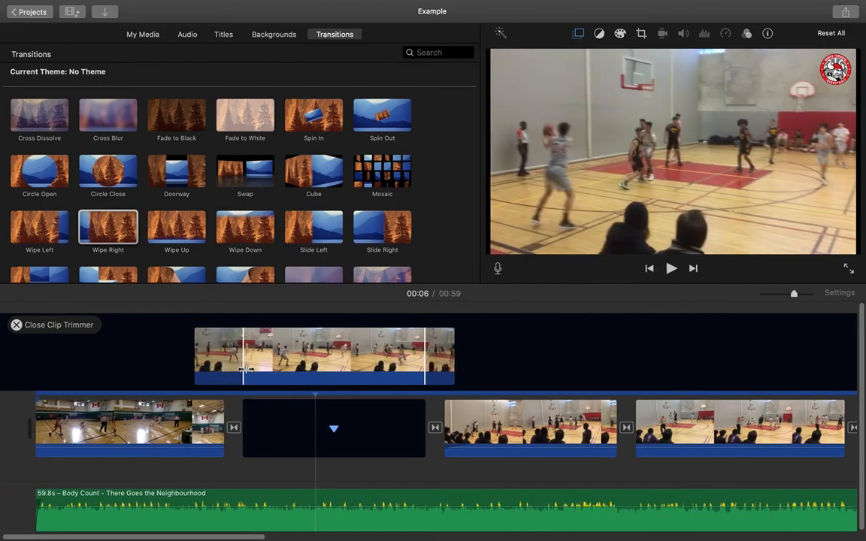
click(16, 328)
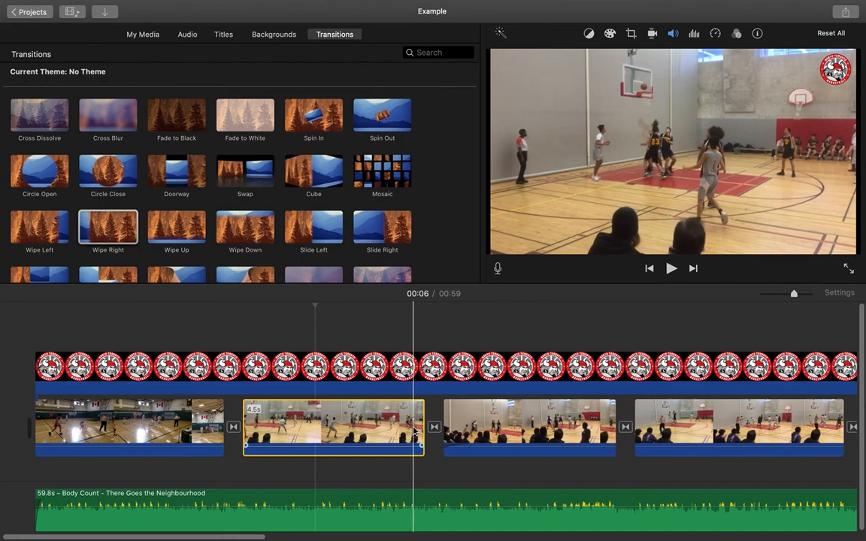
Adjust the volume of the There Goes the Neighbourhood music track
click(434, 427)
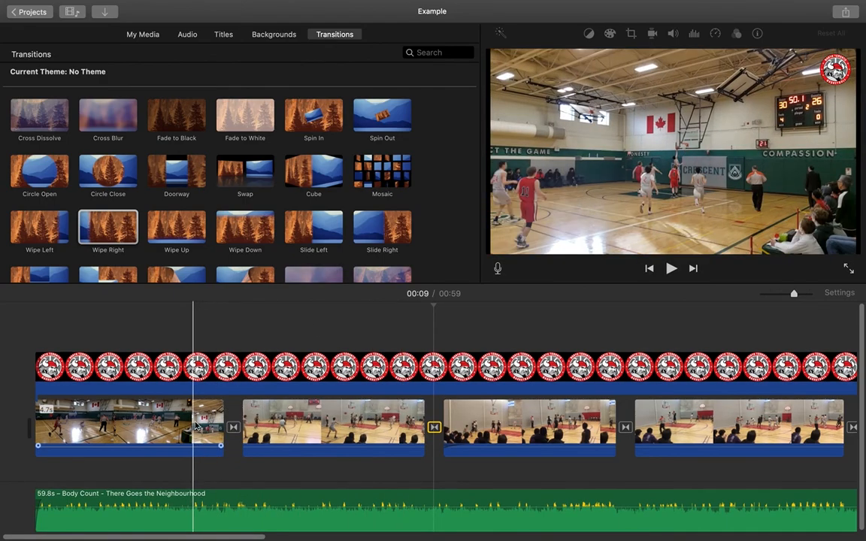
click(155, 38)
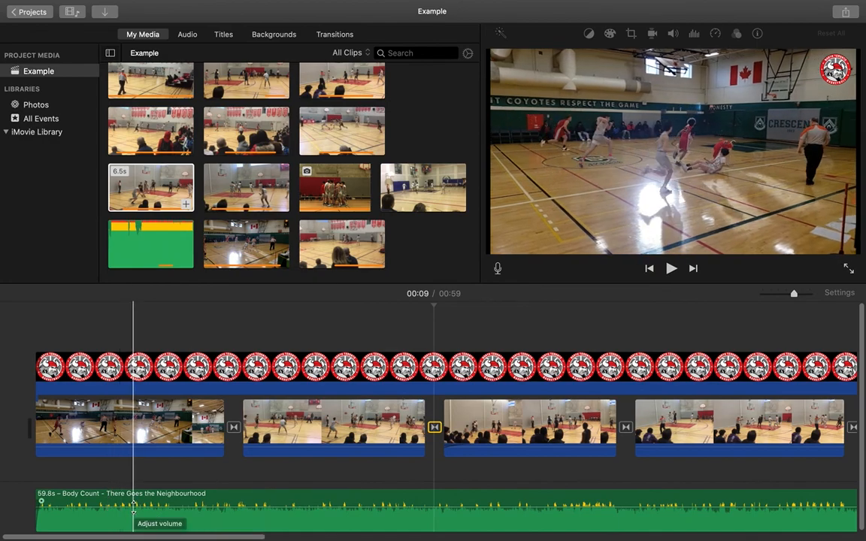
drag(133, 508, 130, 524)
mouse_move(130, 516)
mouse_down()
mouse_move(132, 502)
mouse_move(135, 511)
mouse_up()
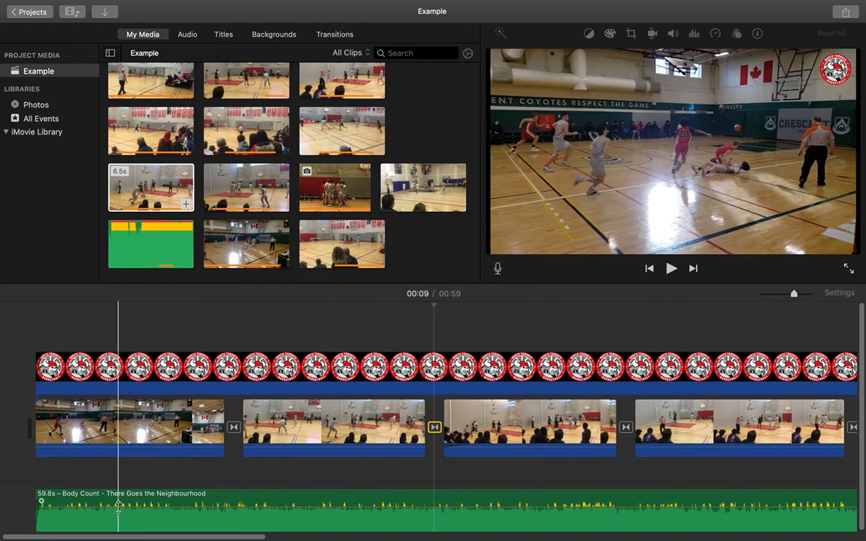
Fit the whole project in the timeline and select the song Fight The Power in the music library
key(shift+z)
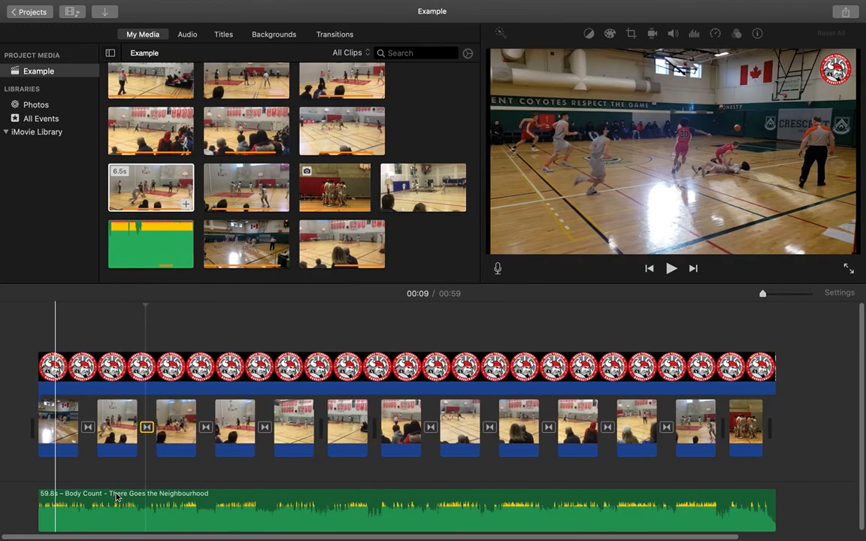
click(187, 35)
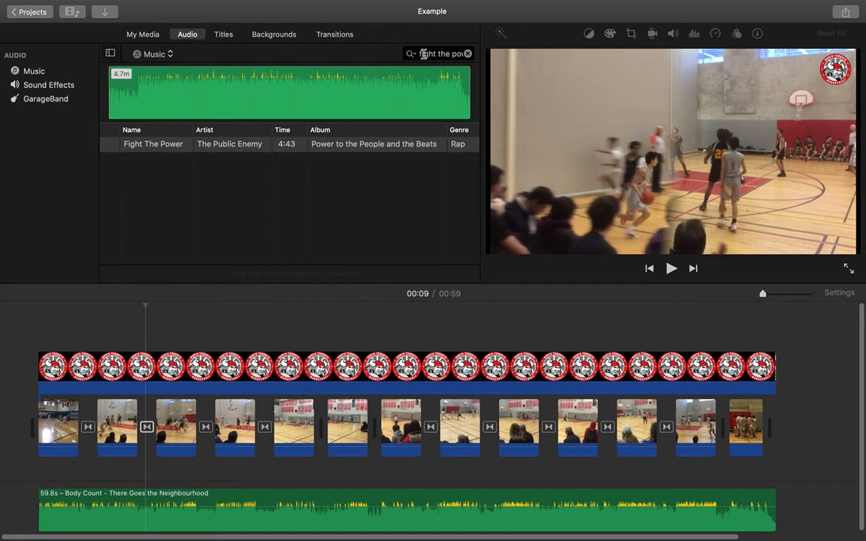
click(325, 88)
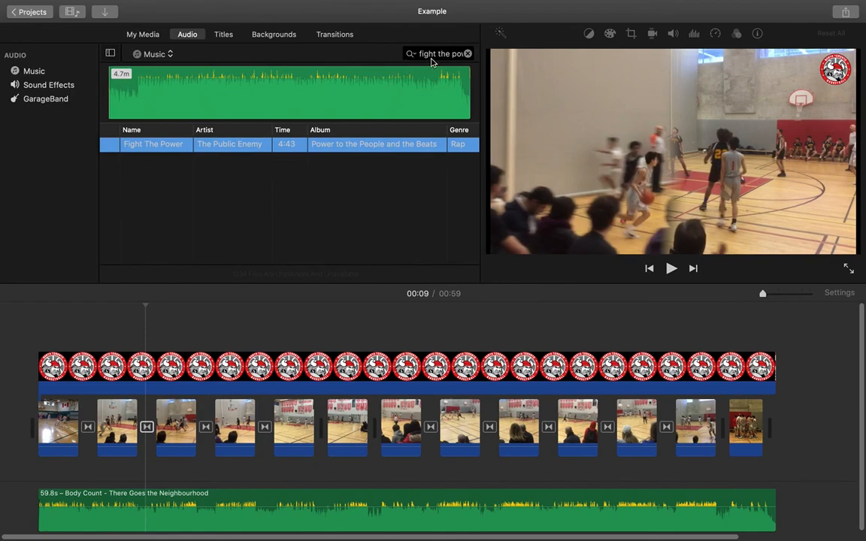
click(312, 108)
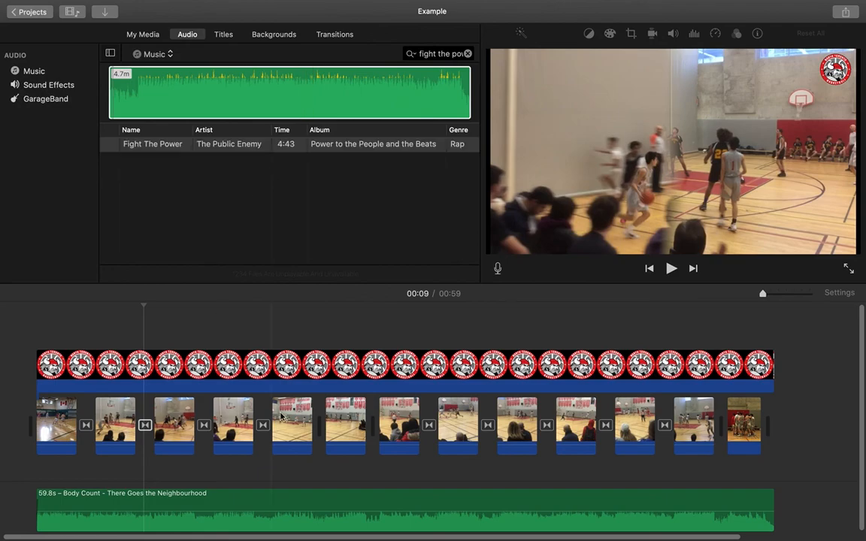
Replace the There Goes the Neighbourhood music with Fight The Power, starting at the beginning of the timeline
click(277, 496)
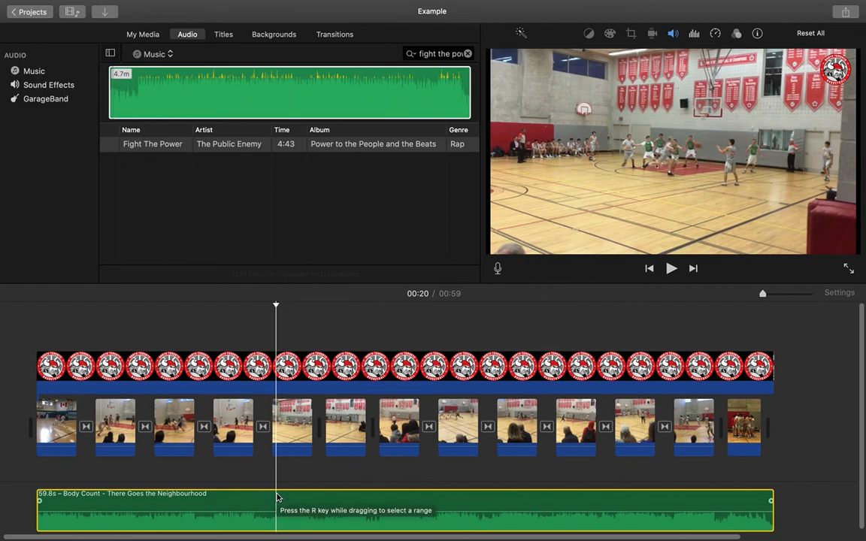
key(Delete)
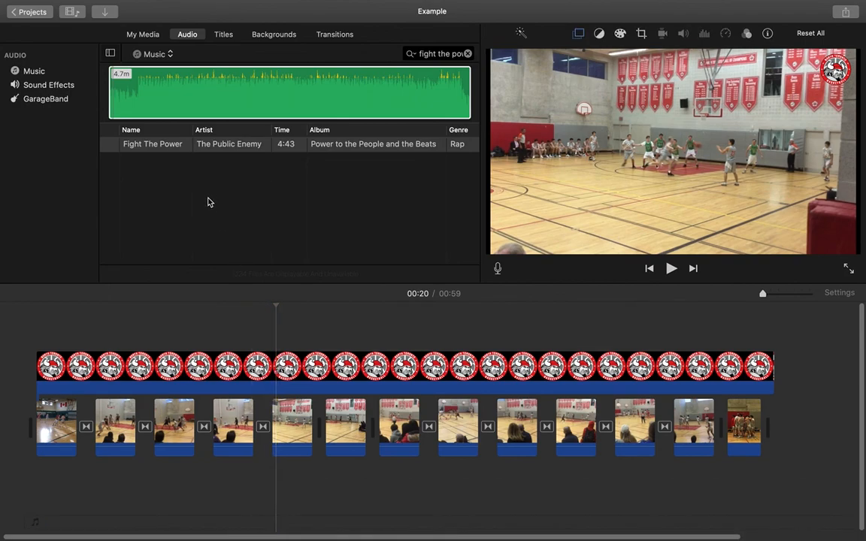
click(219, 84)
drag(160, 314, 38, 496)
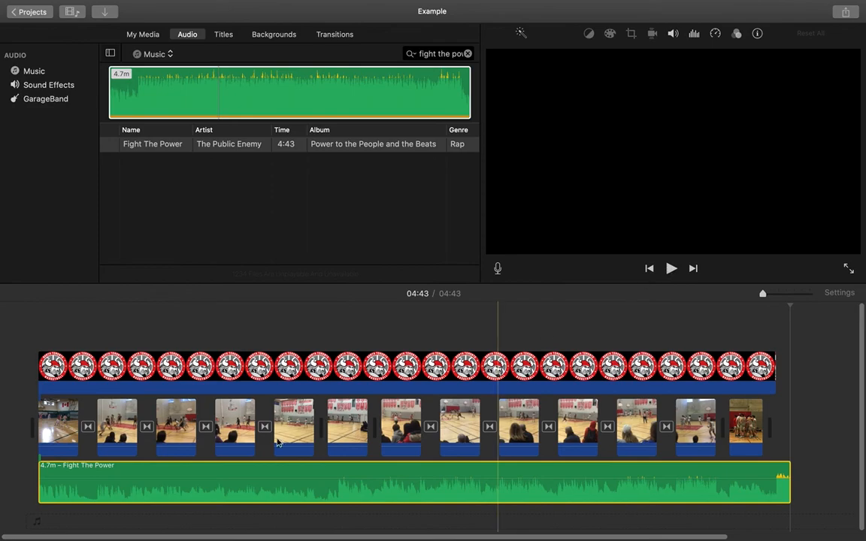
Trim the beginning of the Fight The Power track to leave about 4.5 minutes, and fade the track in and out
mouse_move(40, 487)
mouse_down()
mouse_move(139, 490)
mouse_move(79, 476)
mouse_move(42, 483)
mouse_up()
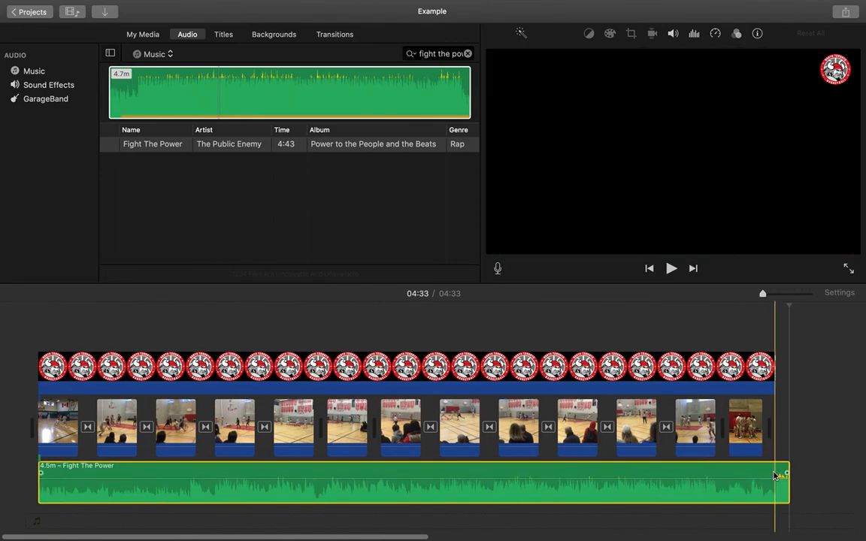
drag(785, 472, 754, 472)
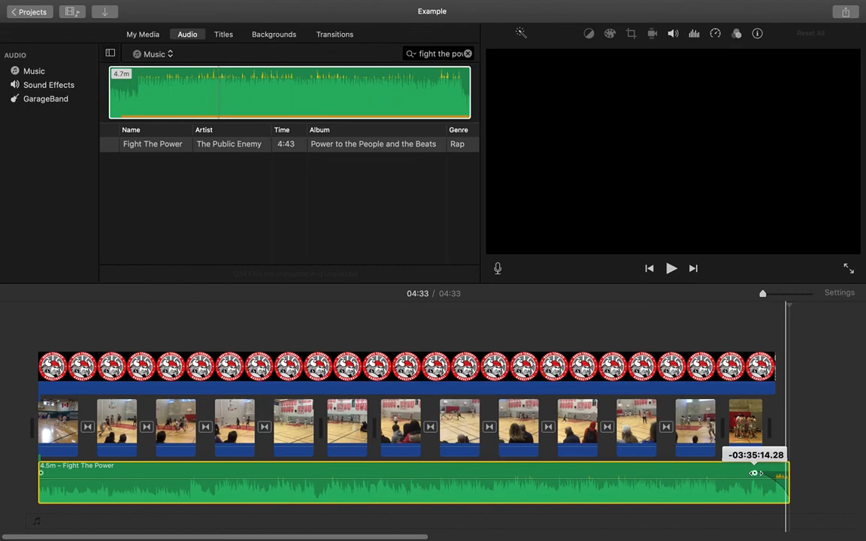
drag(754, 473, 768, 472)
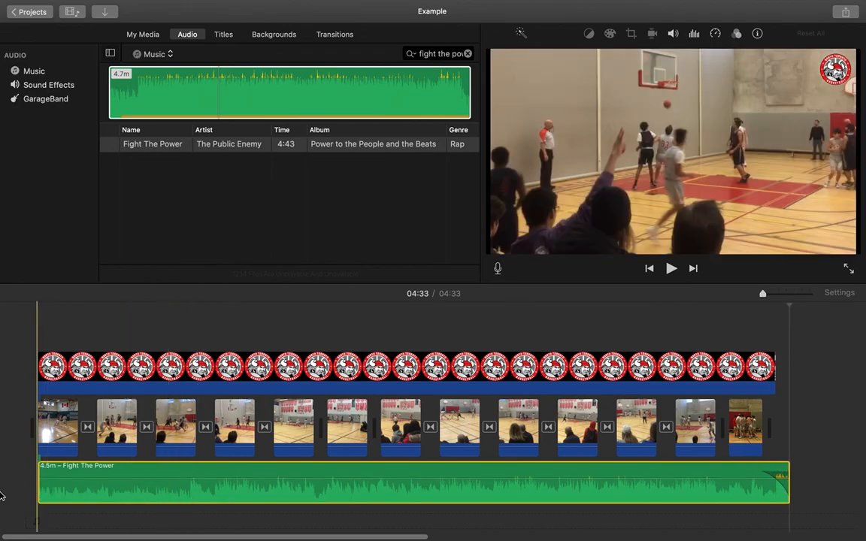
drag(41, 473, 60, 481)
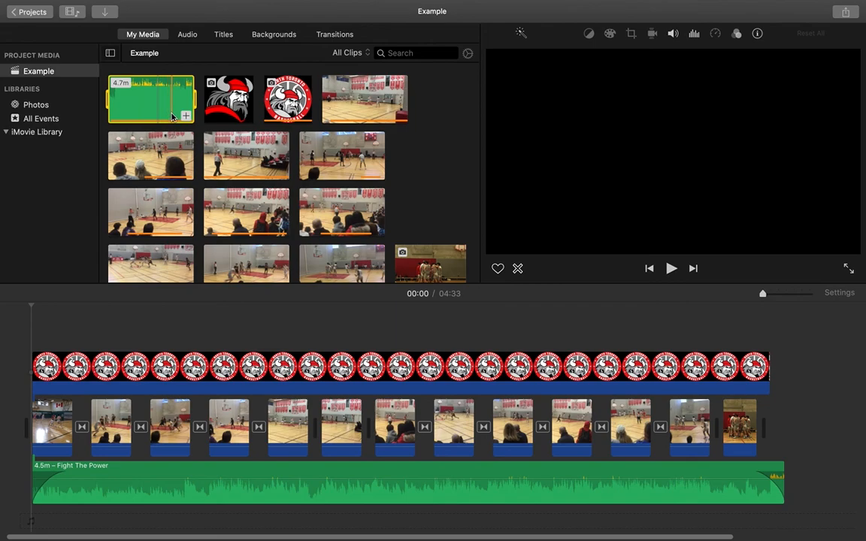
Import New Audio.mp3 from the Desktop into the project media
scroll(150, 91, down, 1)
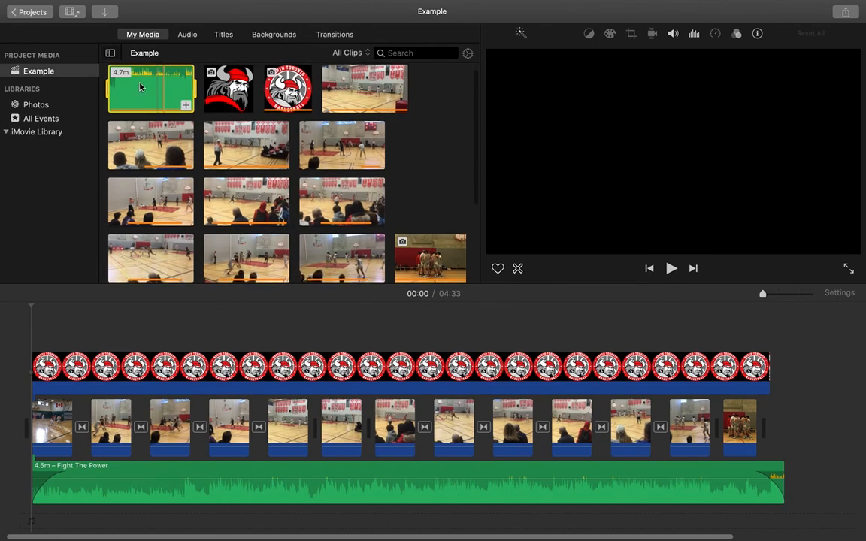
click(106, 14)
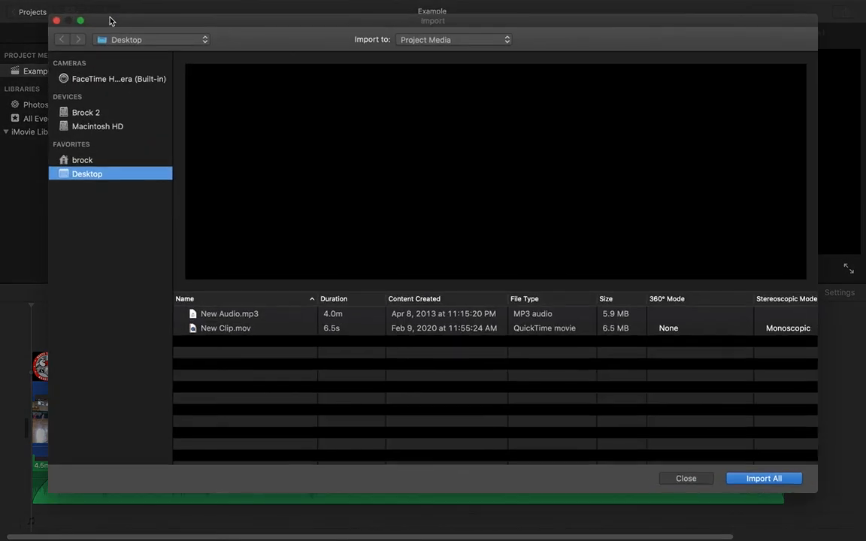
double_click(236, 315)
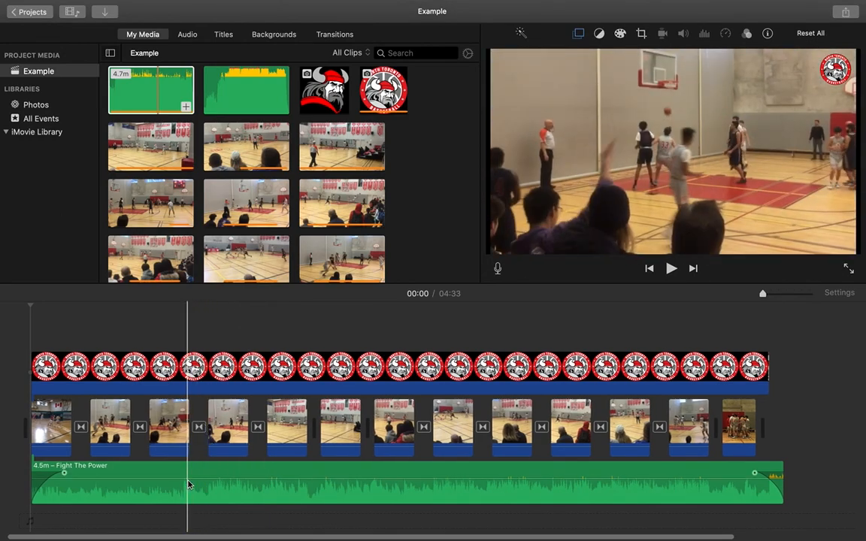
Lower the volume of the Fight The Power track and add the New Audio track beneath it
drag(189, 479, 189, 493)
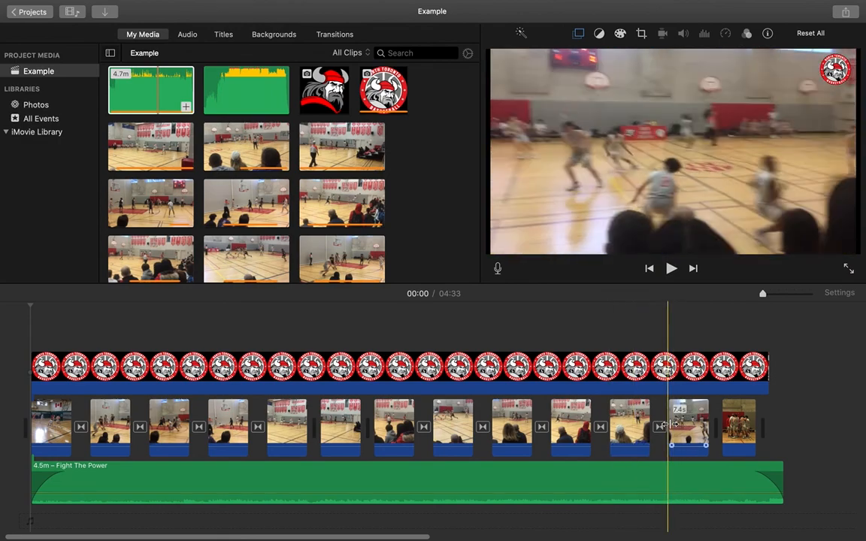
drag(265, 106, 254, 502)
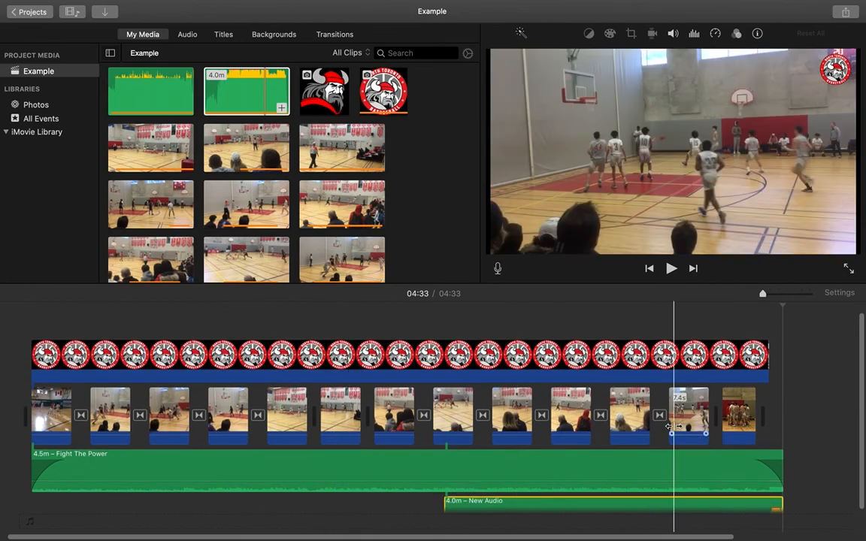
scroll(673, 426, down, 3)
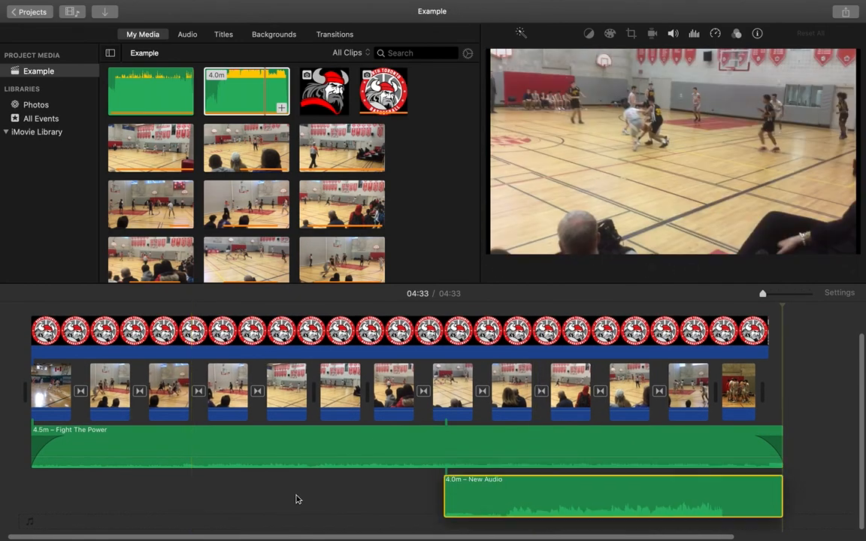
Move the New Audio track to the start of the timeline and raise its volume
drag(583, 486, 219, 490)
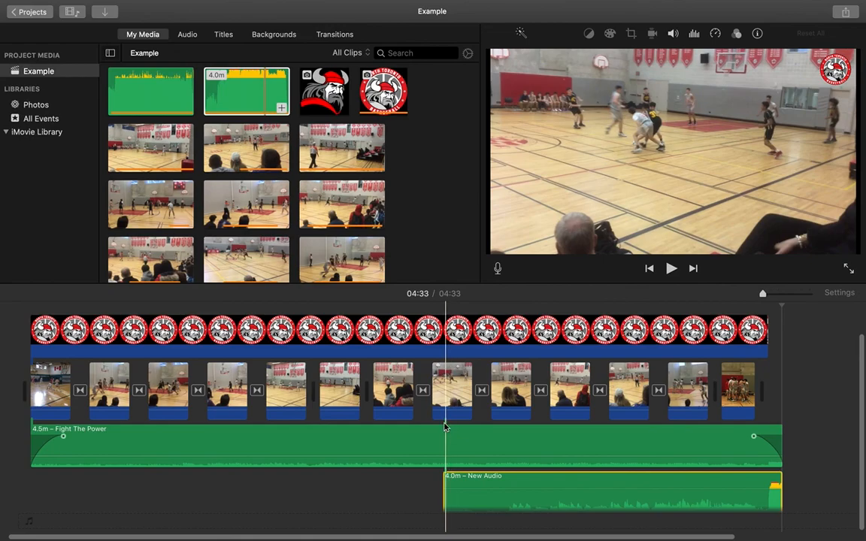
drag(446, 421, 310, 419)
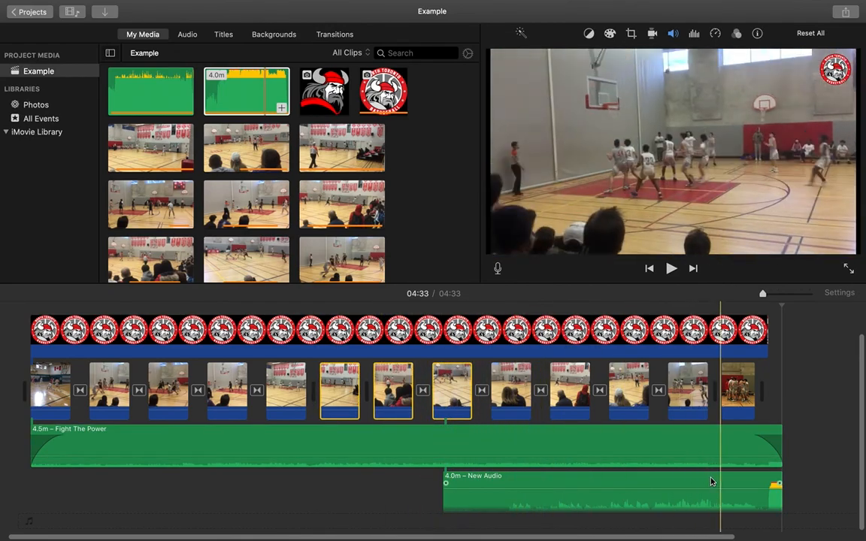
click(666, 483)
drag(666, 483, 209, 477)
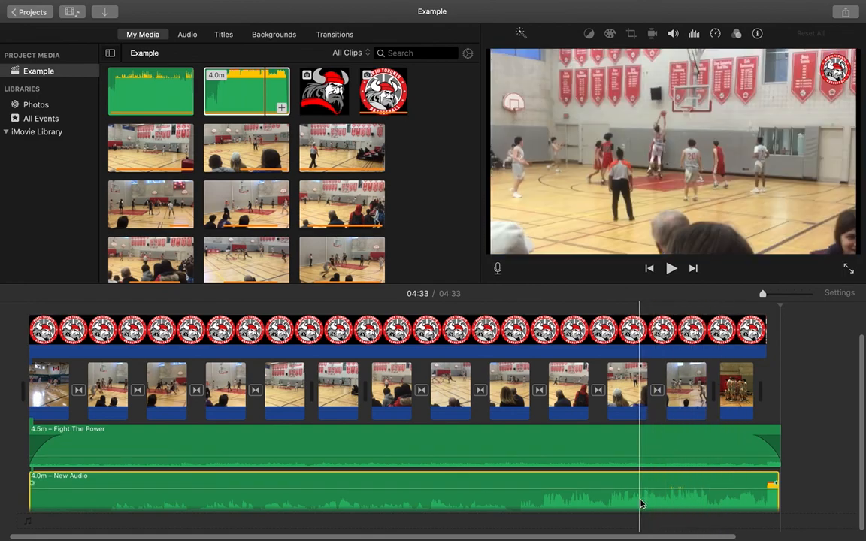
drag(650, 489, 653, 485)
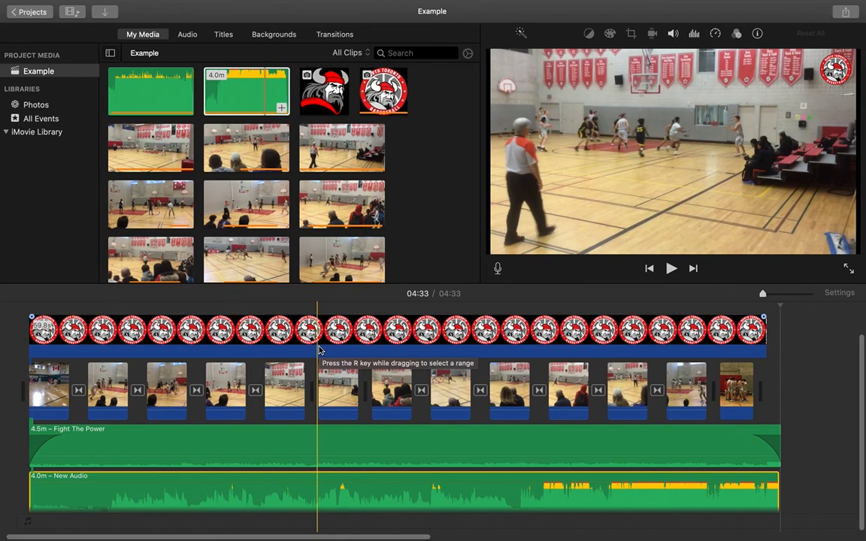
Delete the circular North Toronto Basketball logo overlay running above the video clips
scroll(320, 350, right, 3)
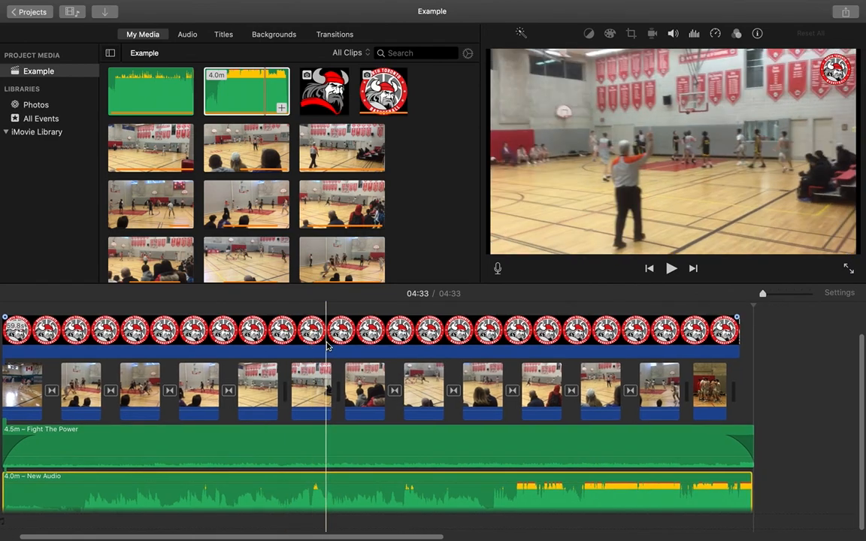
click(328, 347)
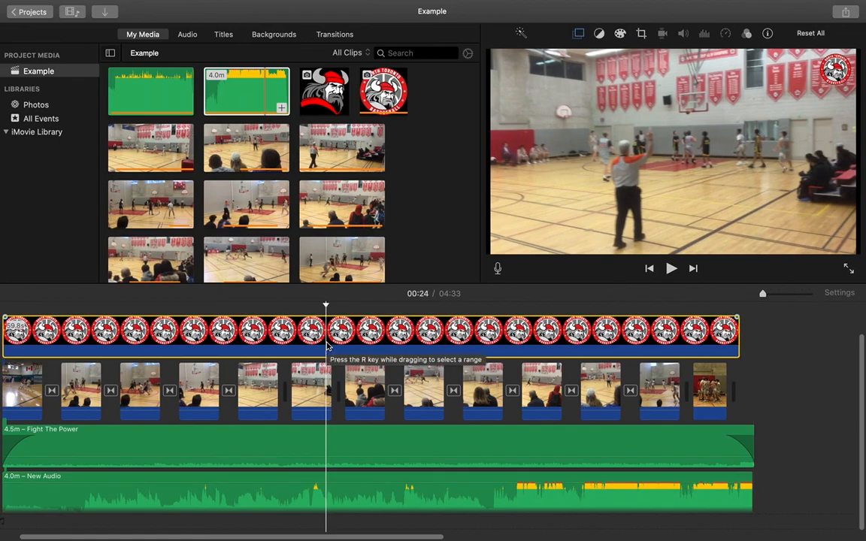
key(Delete)
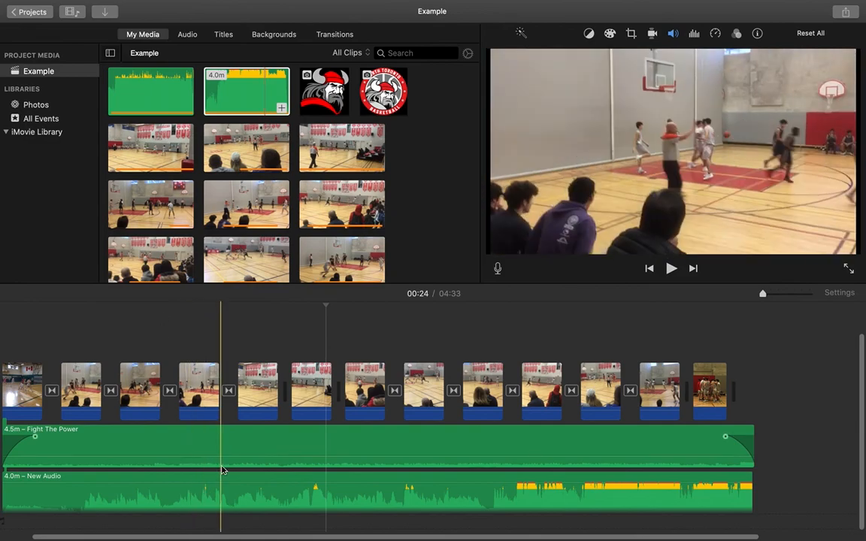
Place the Viking head logo above the video clips from the start of the timeline and extend it to about 57.6 s
scroll(176, 483, left, 2)
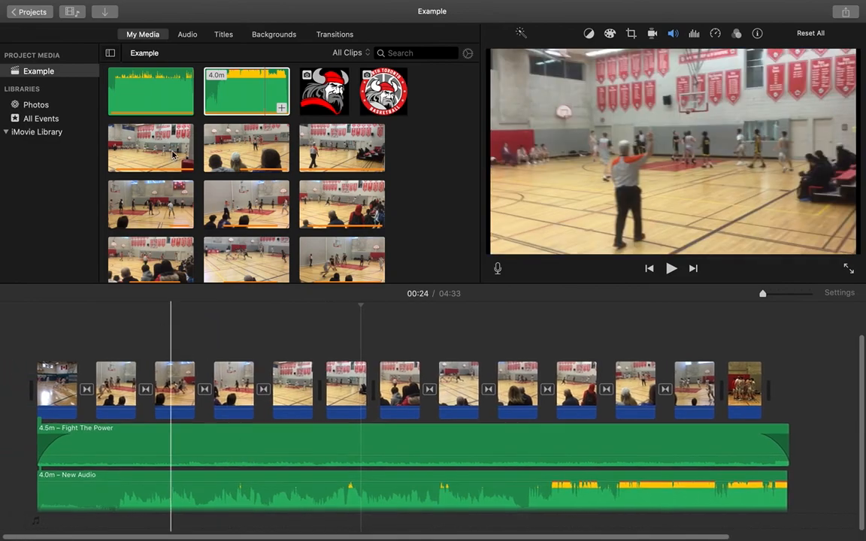
click(324, 89)
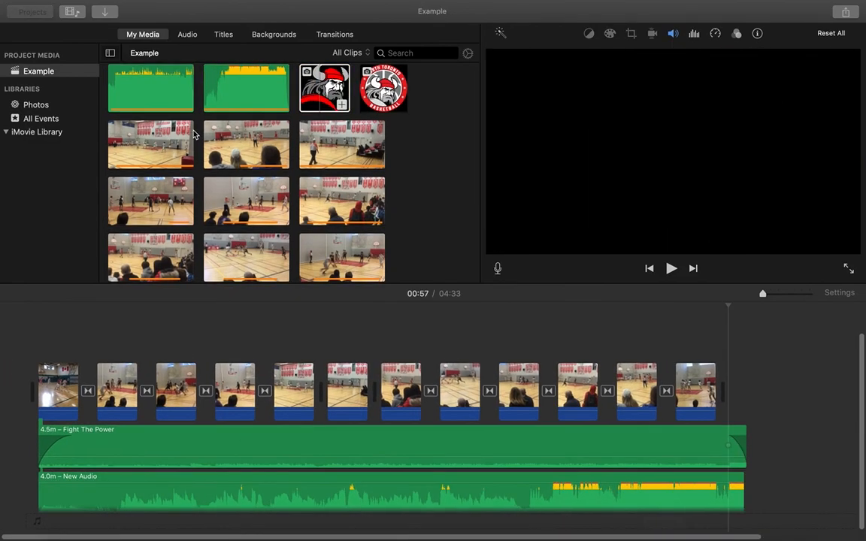
click(319, 91)
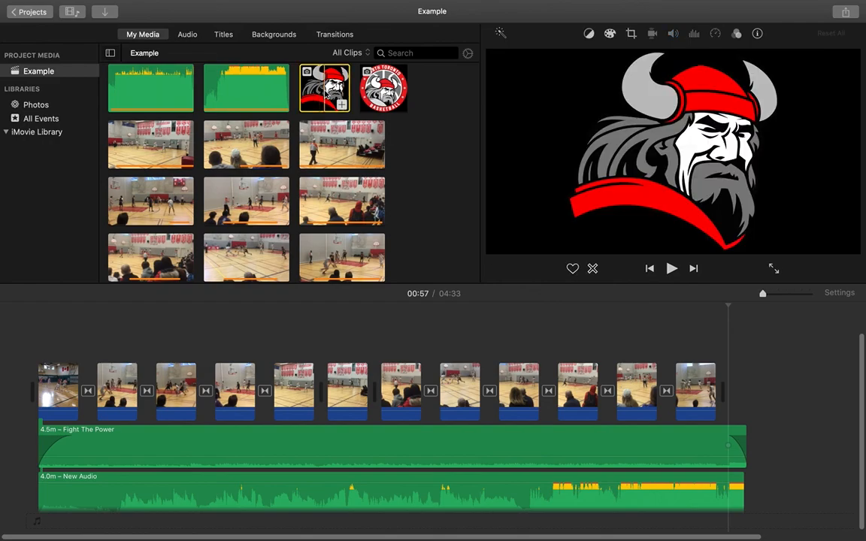
drag(308, 94, 39, 338)
drag(242, 333, 713, 328)
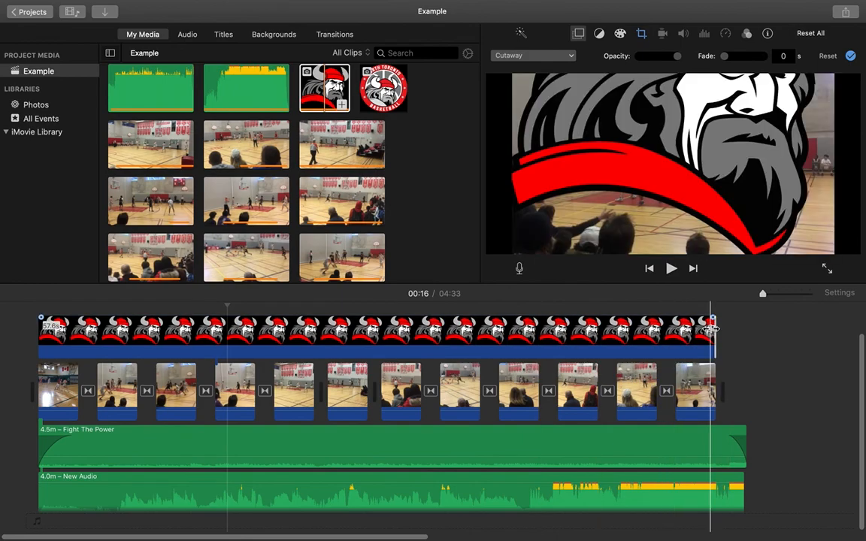
Set the Viking head logo clip's overlay mode to Picture in Picture
click(692, 334)
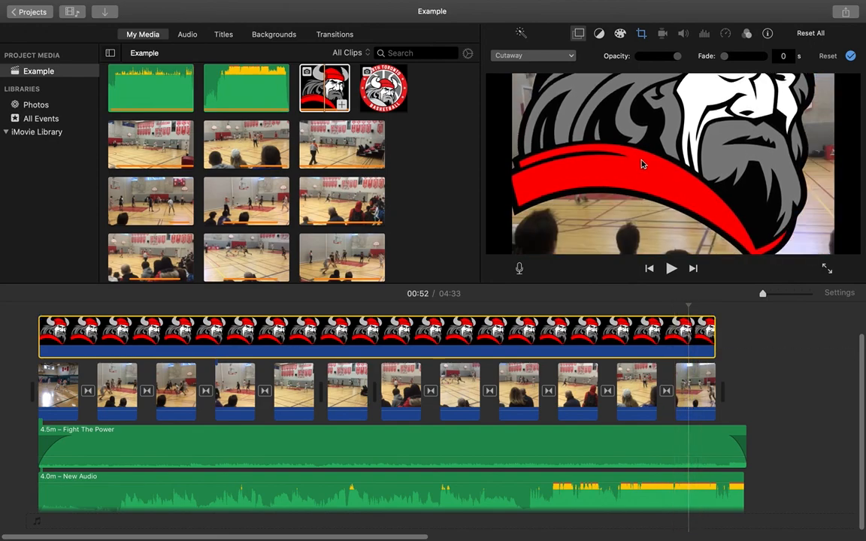
click(577, 35)
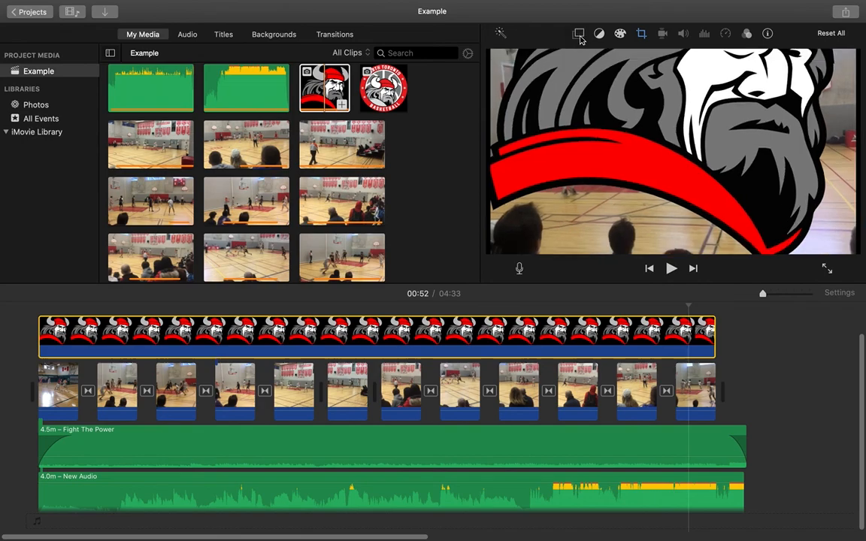
click(578, 35)
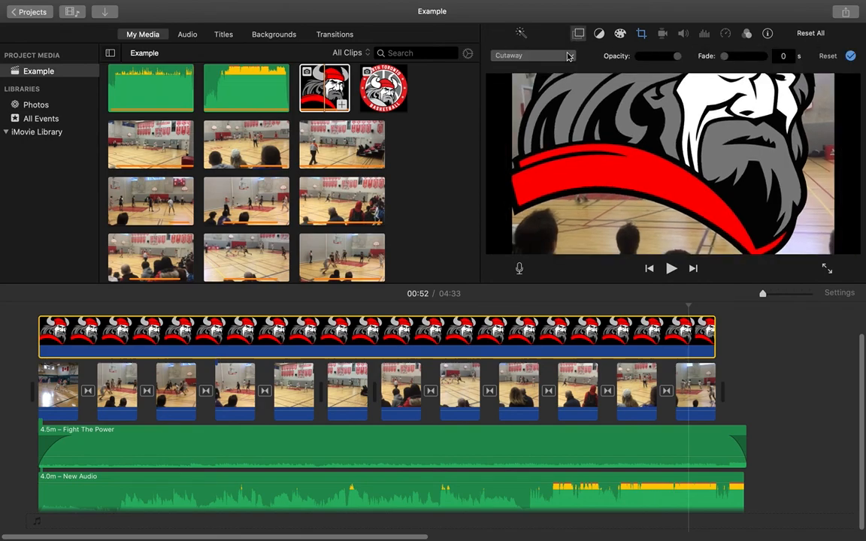
click(568, 56)
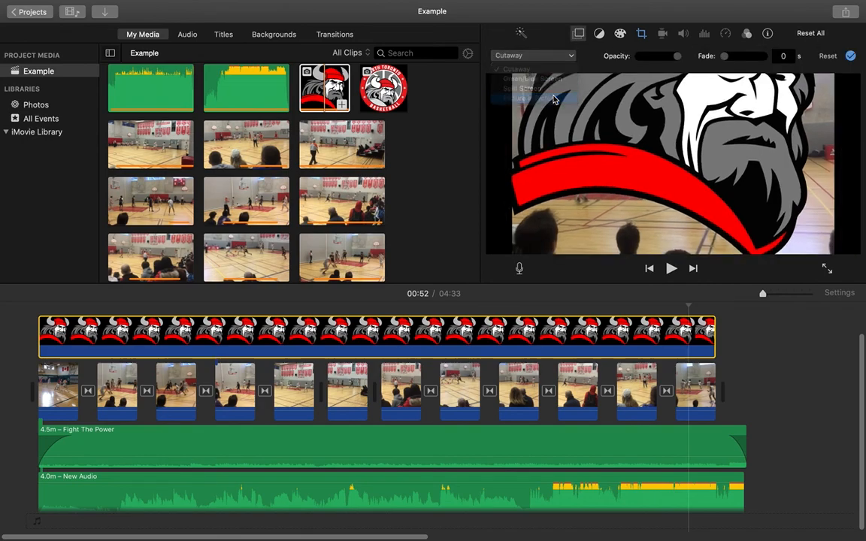
click(554, 98)
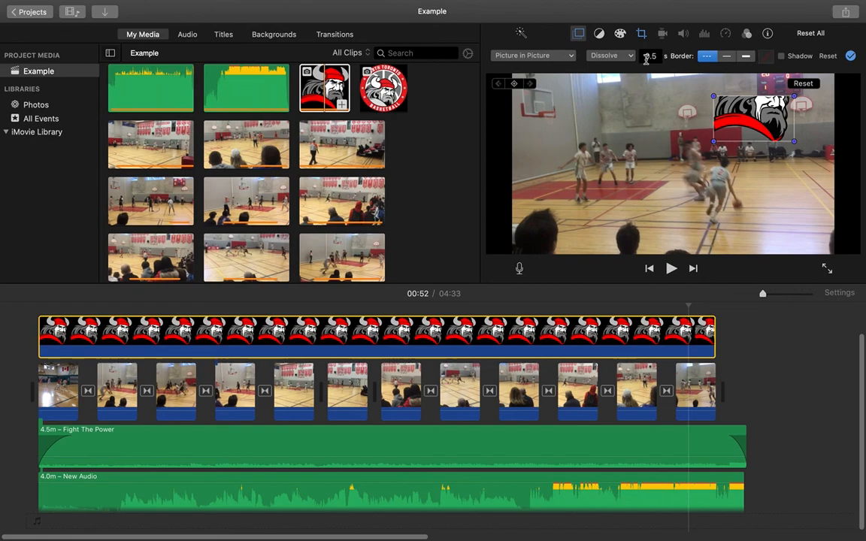
Set the Viking head logo's crop style to Fit
click(640, 34)
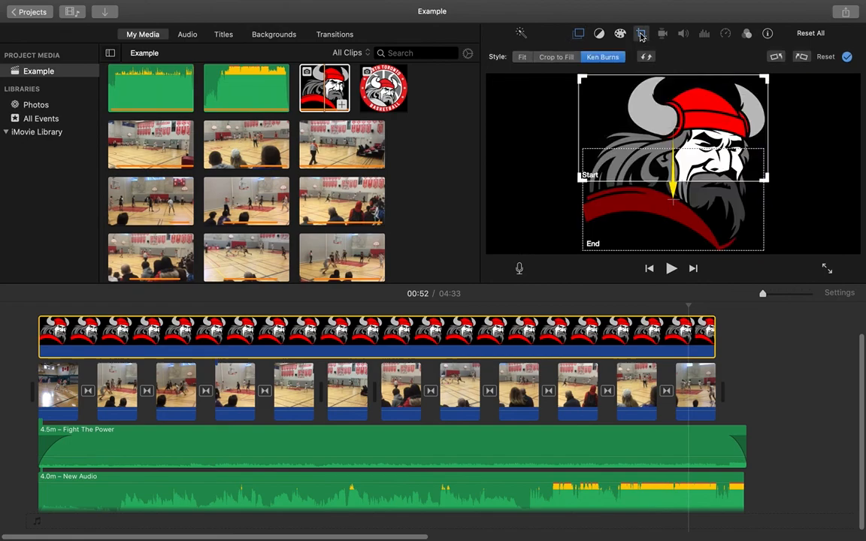
click(522, 58)
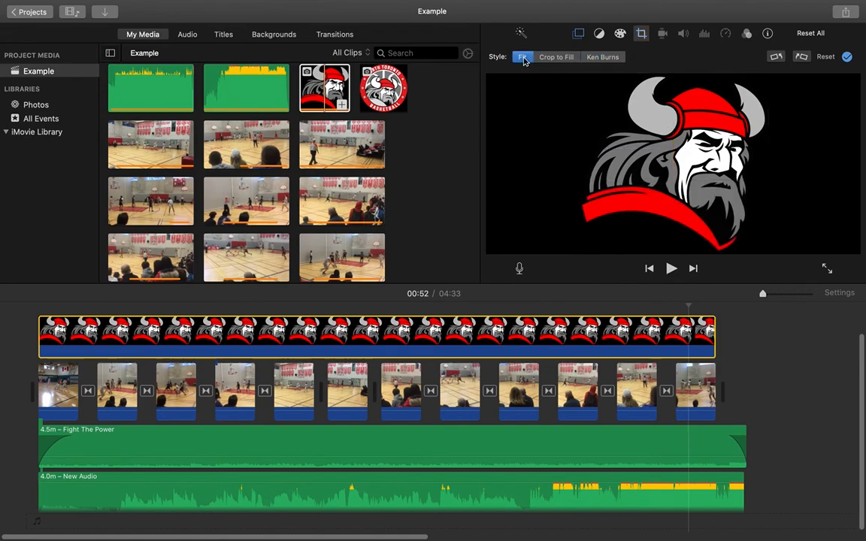
click(653, 130)
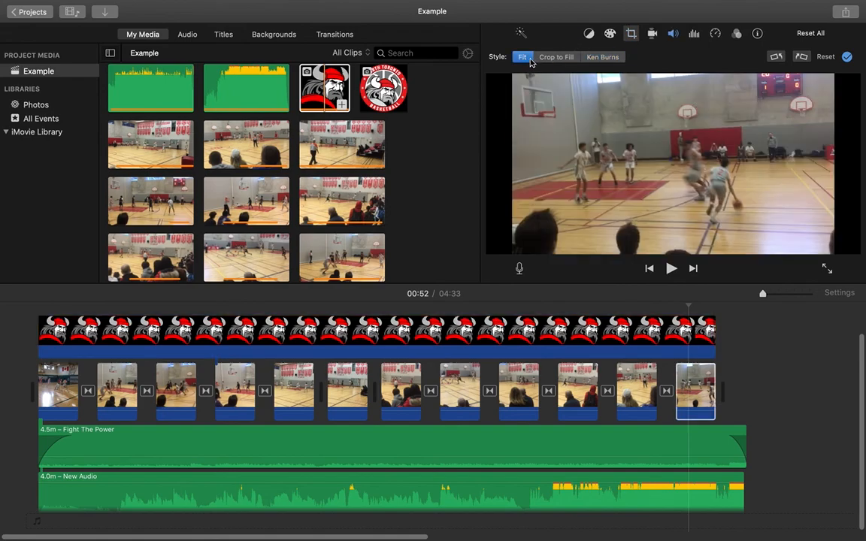
Shrink the Viking head picture-in-picture and place it in the upper-right corner of the video frame
click(503, 338)
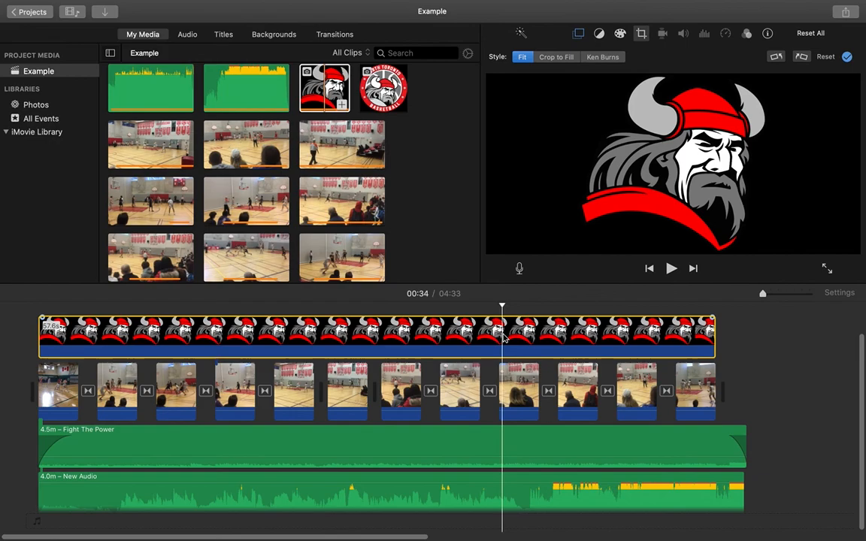
click(578, 33)
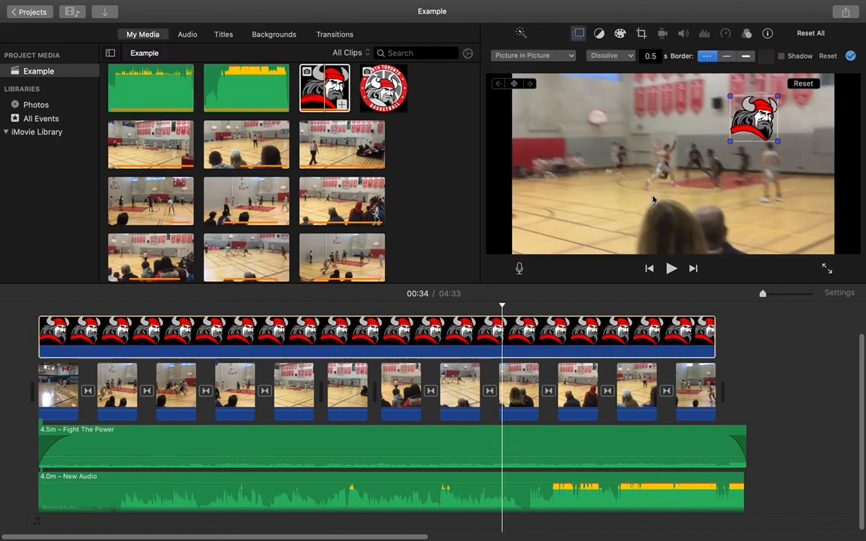
drag(728, 142, 804, 98)
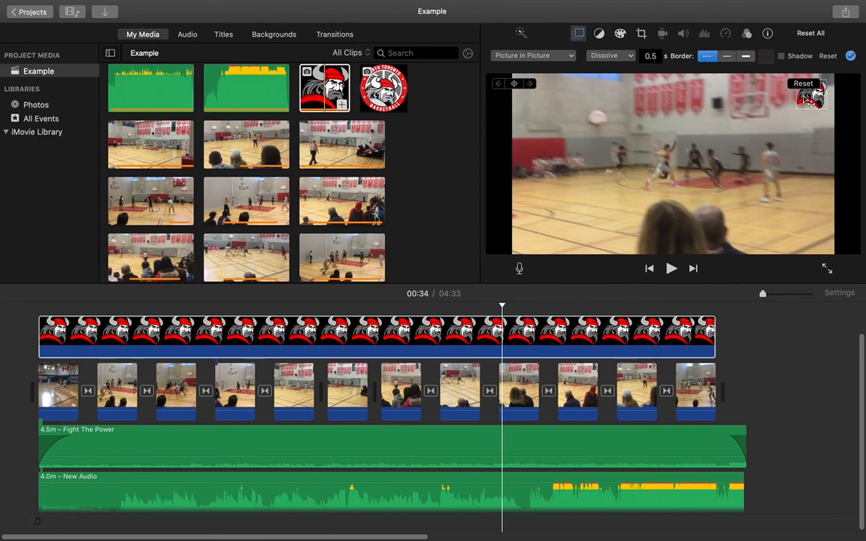
click(650, 57)
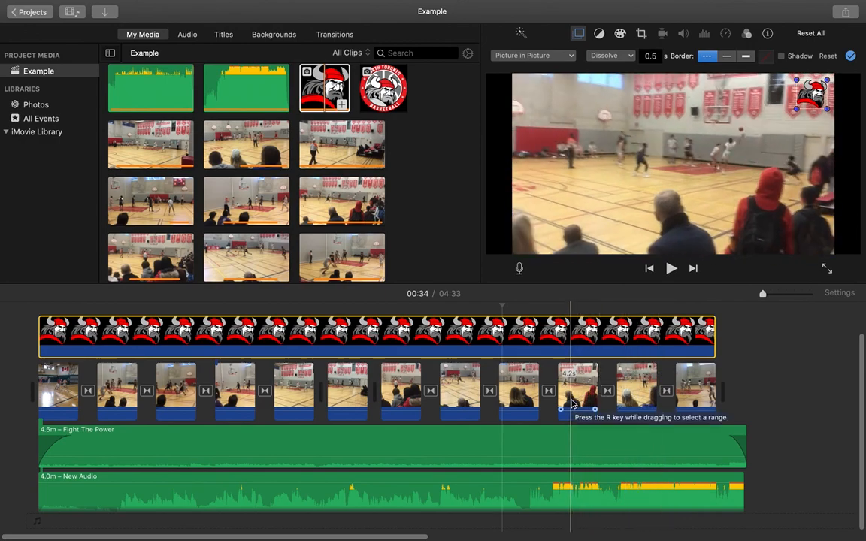
Slow the fourth video clip in the timeline to 50% speed
click(571, 403)
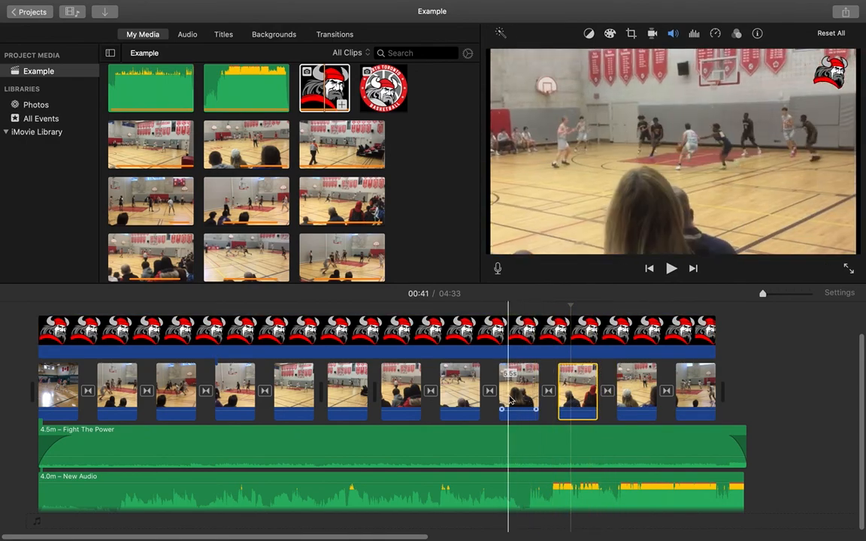
click(224, 391)
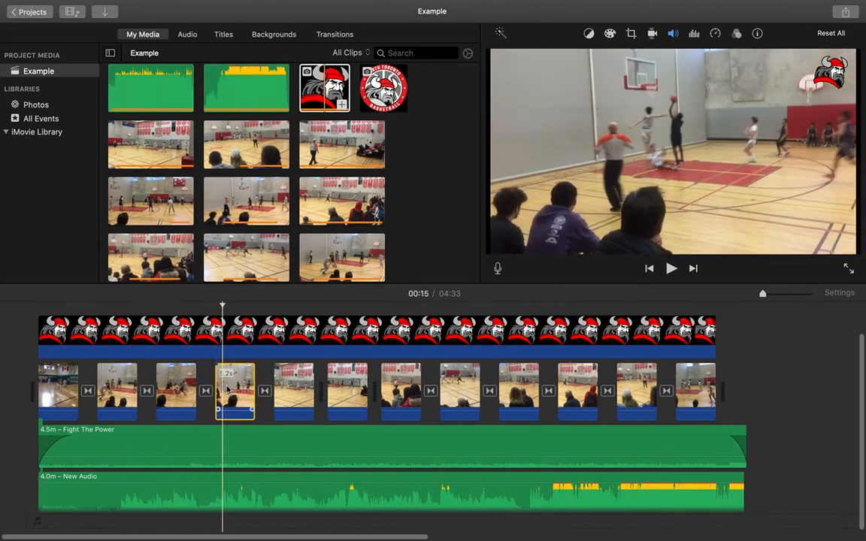
double_click(228, 390)
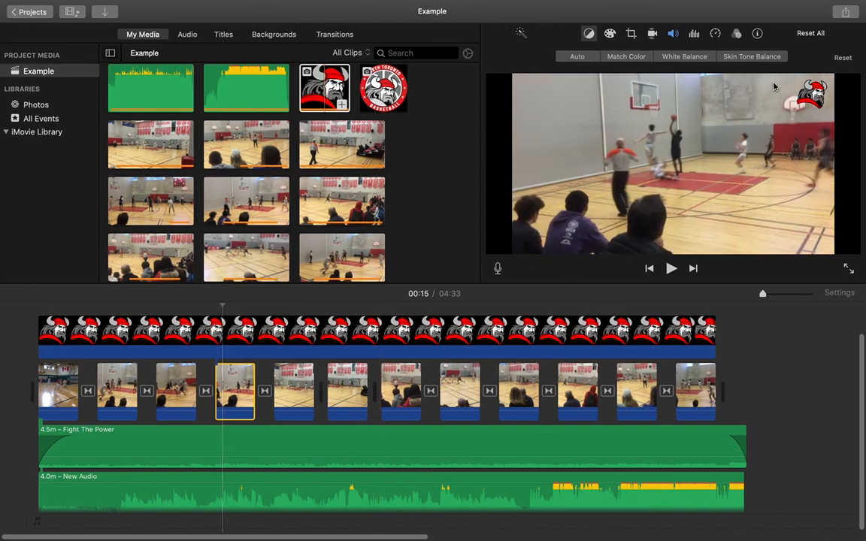
click(714, 34)
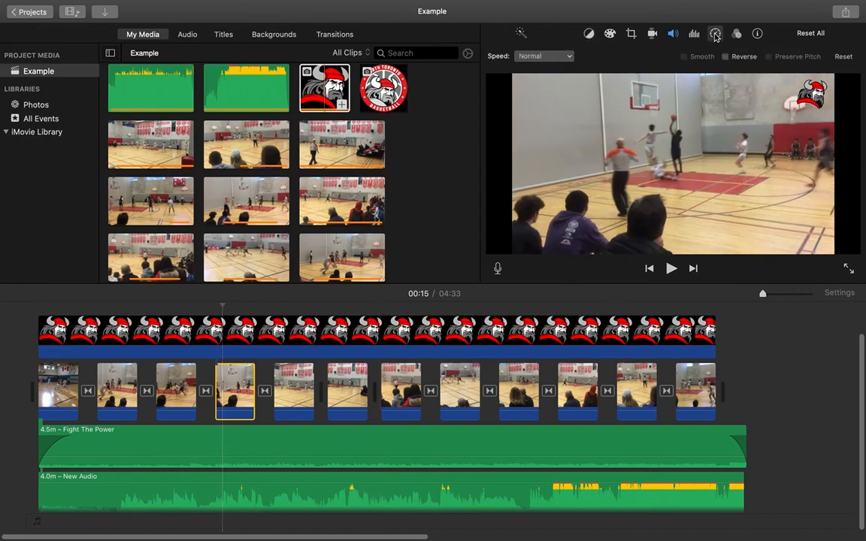
click(567, 58)
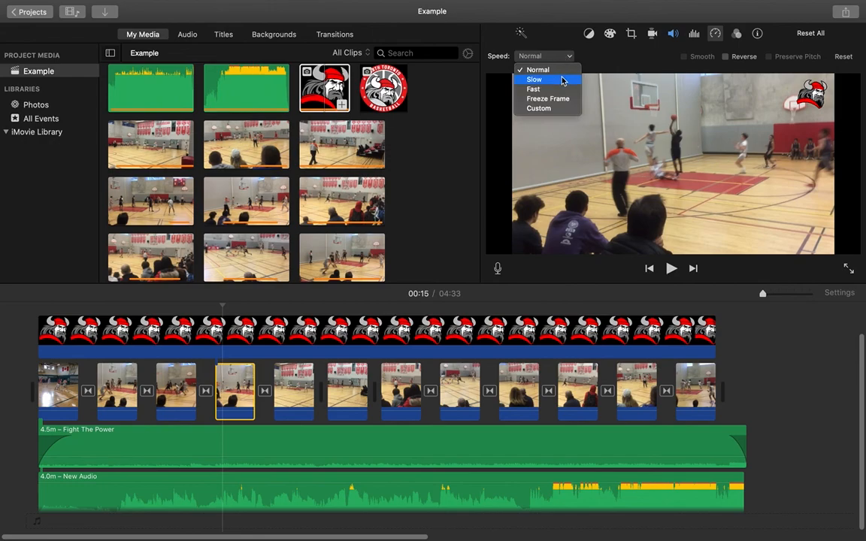
click(562, 79)
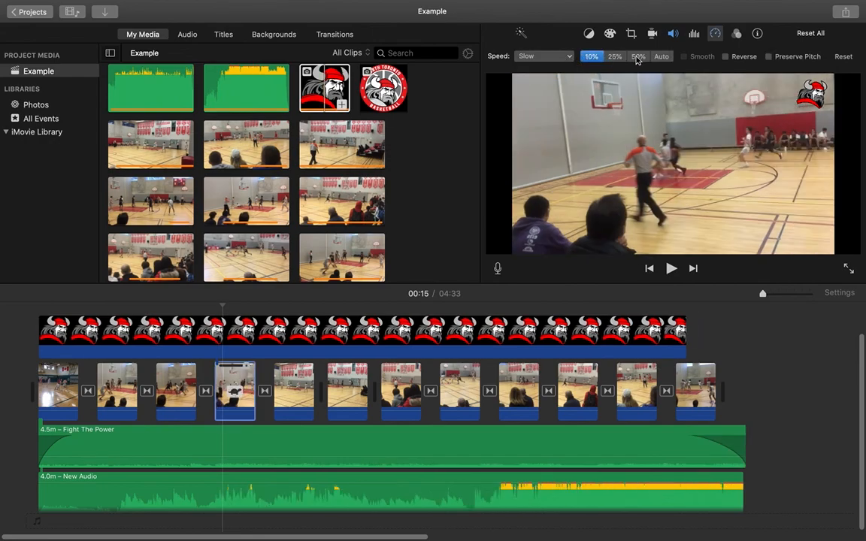
click(638, 58)
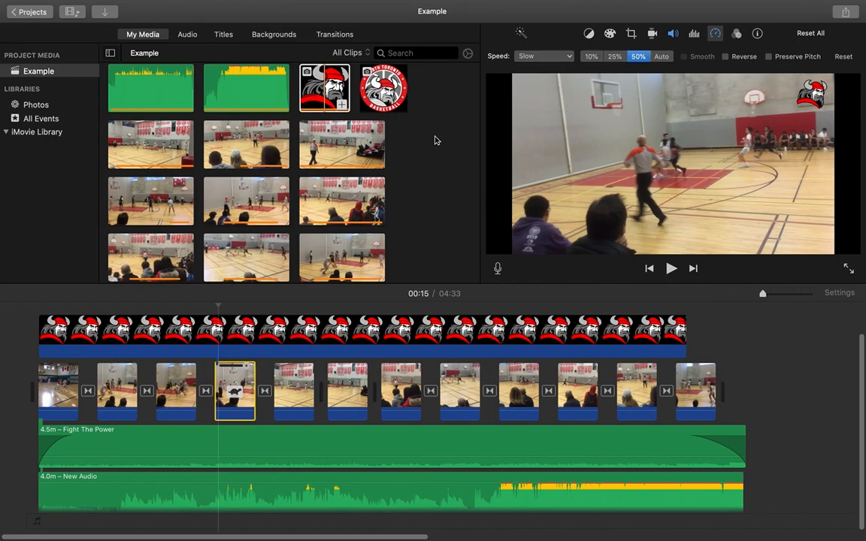
click(324, 88)
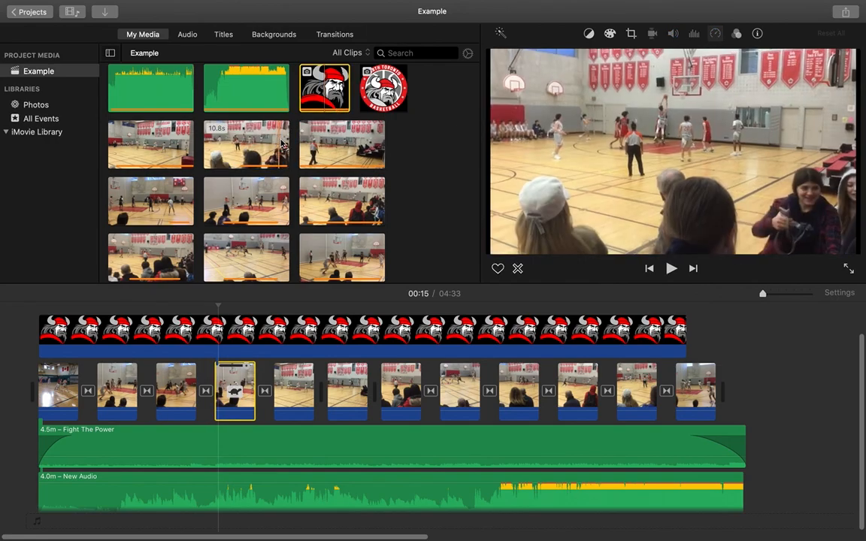
click(106, 314)
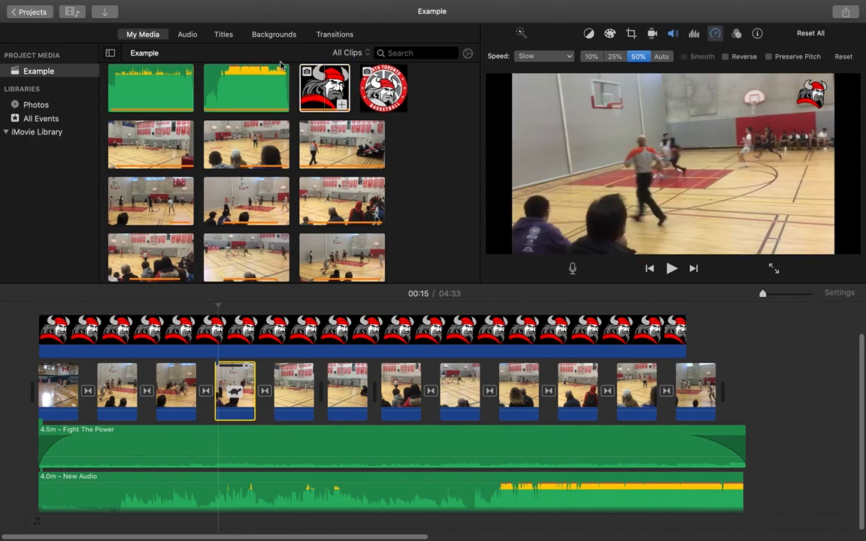
Add a Focus title above the start of the timeline and make it read "My Video" in bold
click(224, 35)
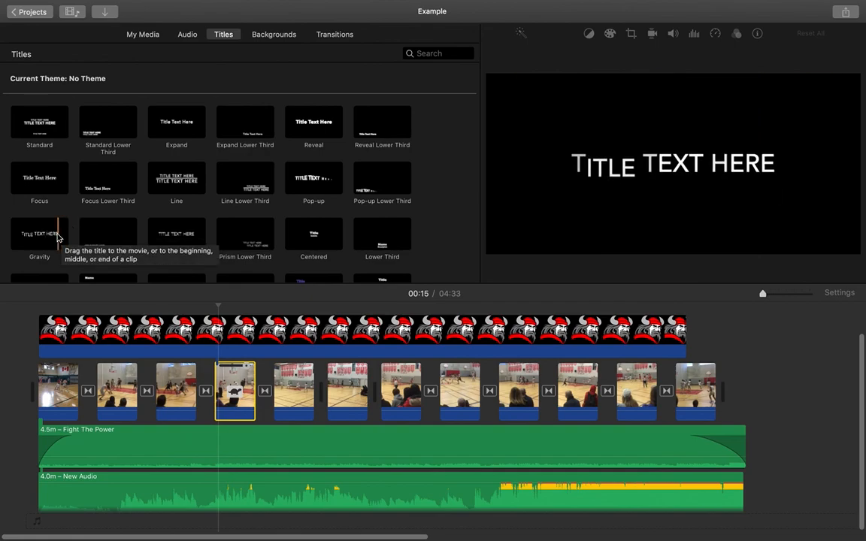
drag(43, 190, 44, 312)
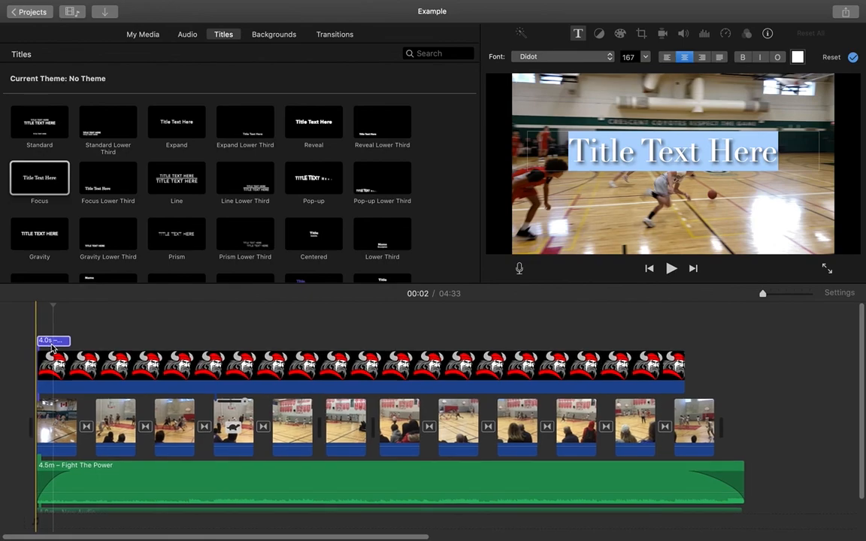
click(49, 344)
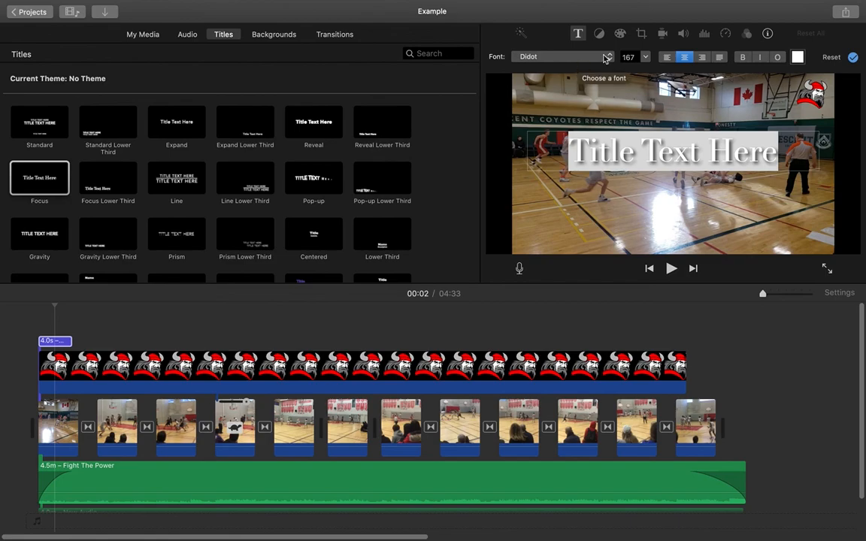
click(743, 63)
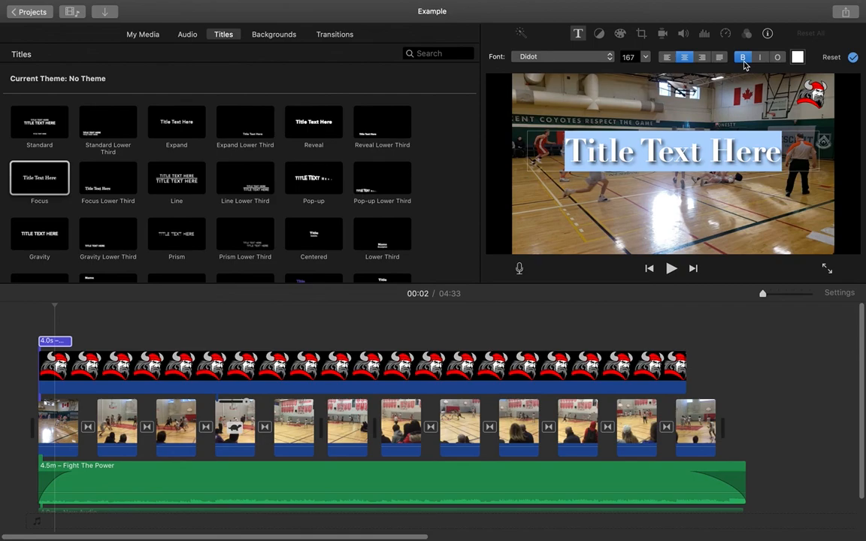
text(My Video)
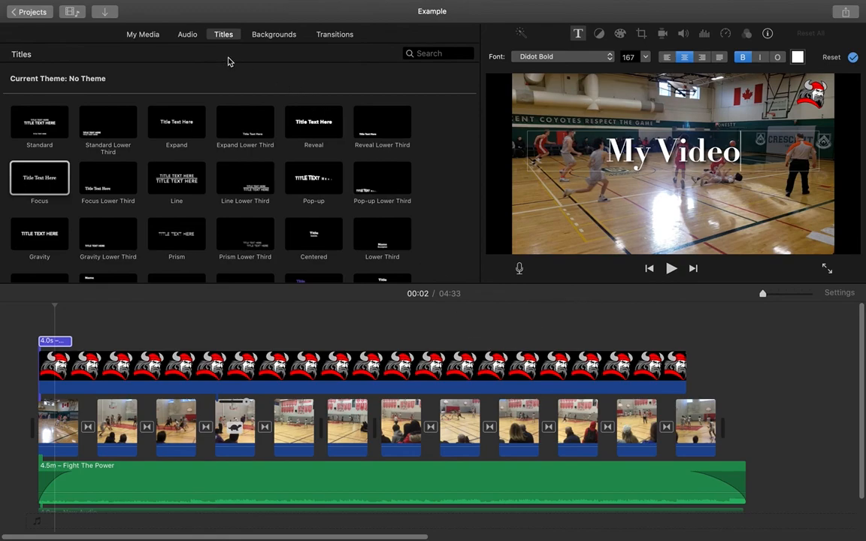
click(271, 38)
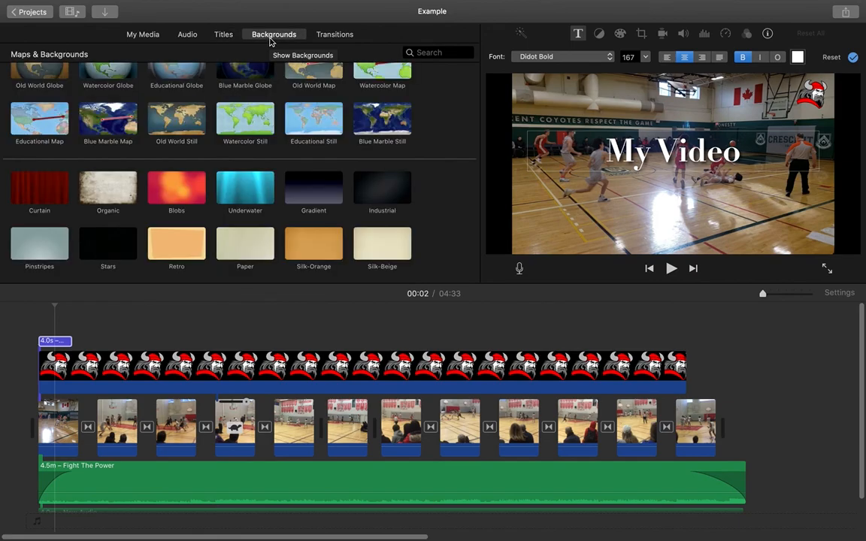
scroll(232, 117, down, 5)
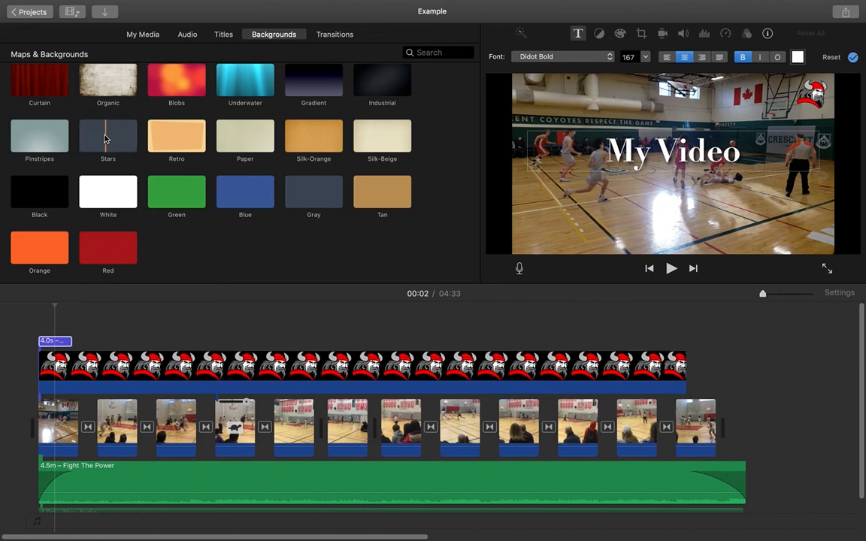
Add the team huddle photo from the project media after the last video clip in the timeline
click(138, 38)
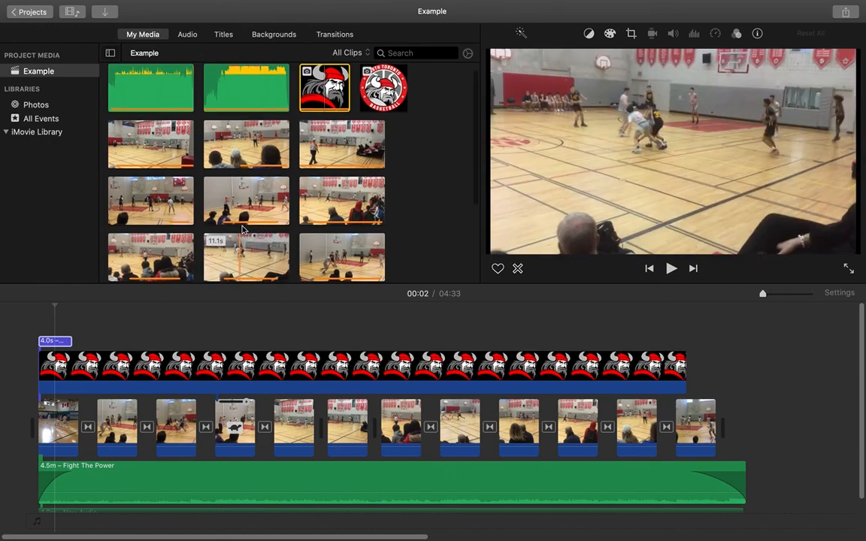
scroll(242, 229, down, 5)
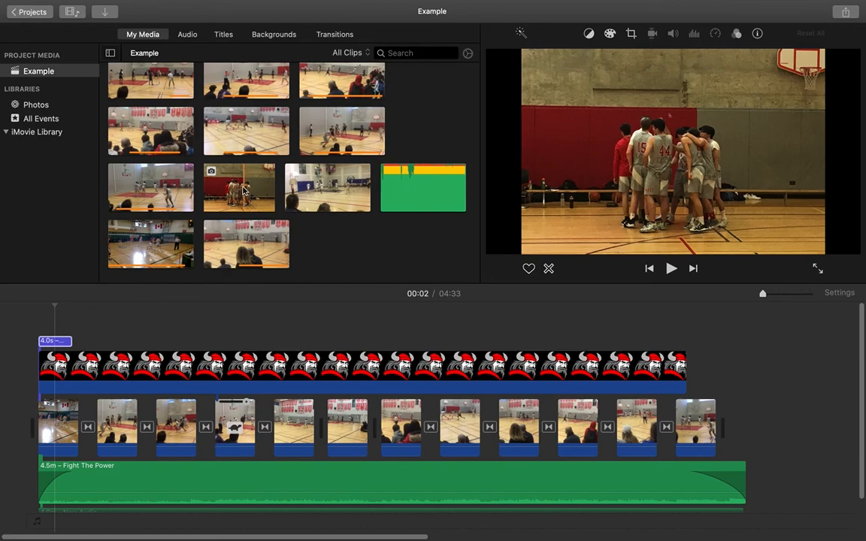
drag(217, 179, 740, 418)
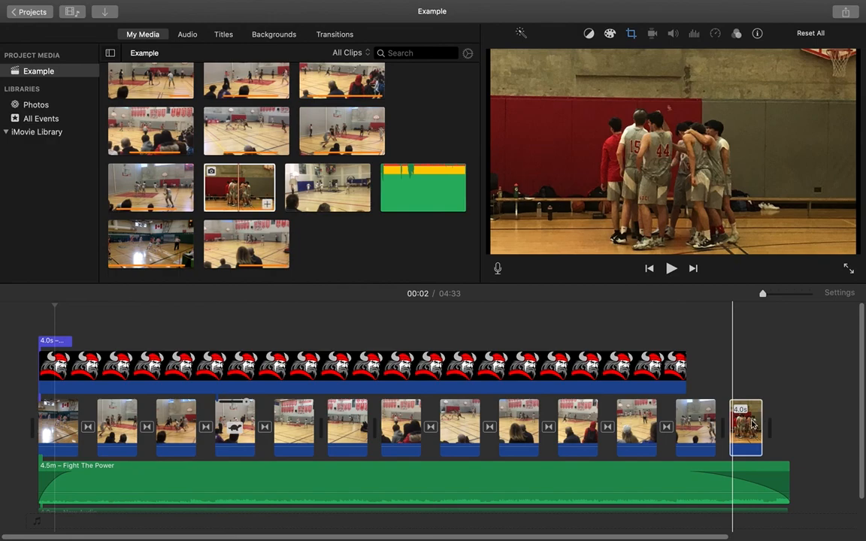
Move the Ken Burns start and end frames of the team huddle photo slightly lower
click(749, 426)
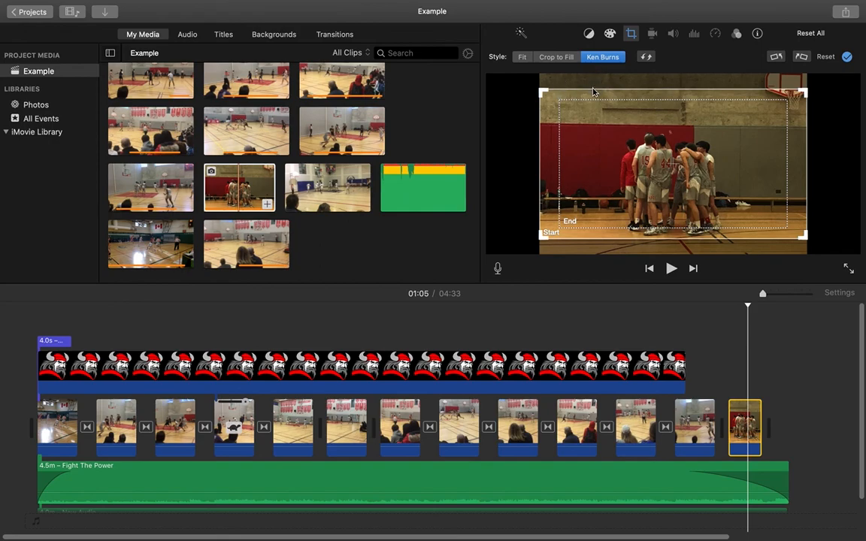
drag(592, 91, 595, 107)
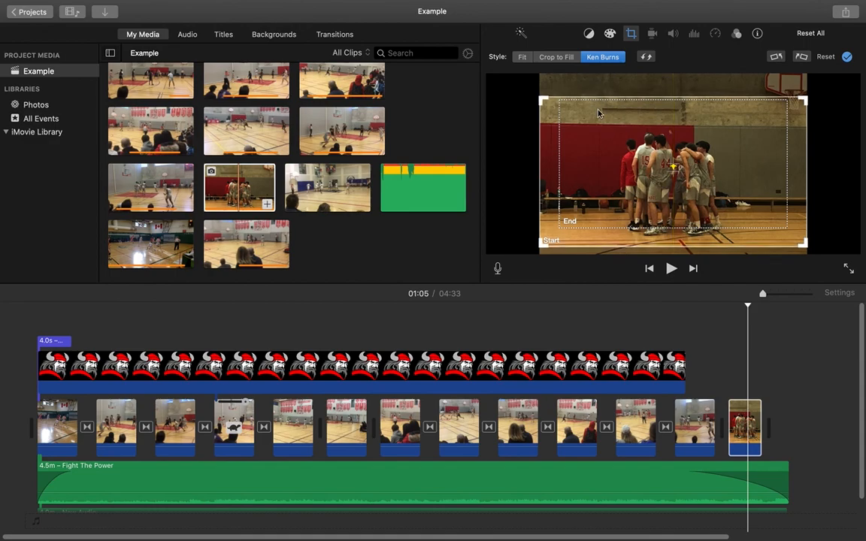
drag(611, 226, 610, 228)
click(562, 149)
drag(562, 149, 562, 160)
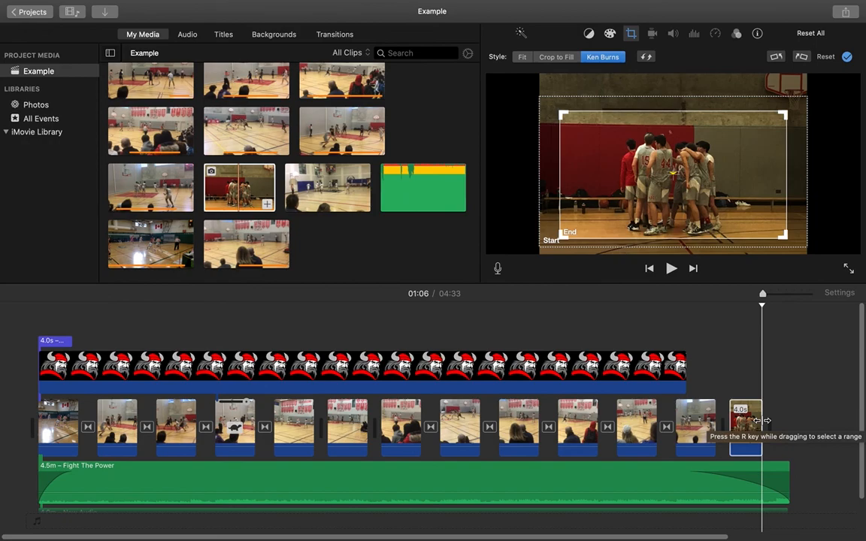
Lengthen the team huddle photo clip and extend the Viking head logo overlay to its end
drag(760, 414, 772, 414)
click(774, 468)
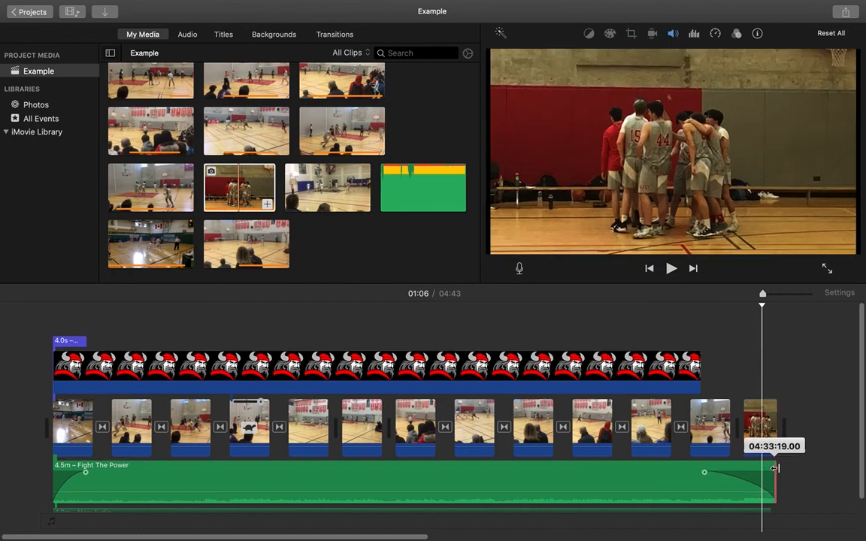
click(691, 374)
drag(691, 373, 776, 375)
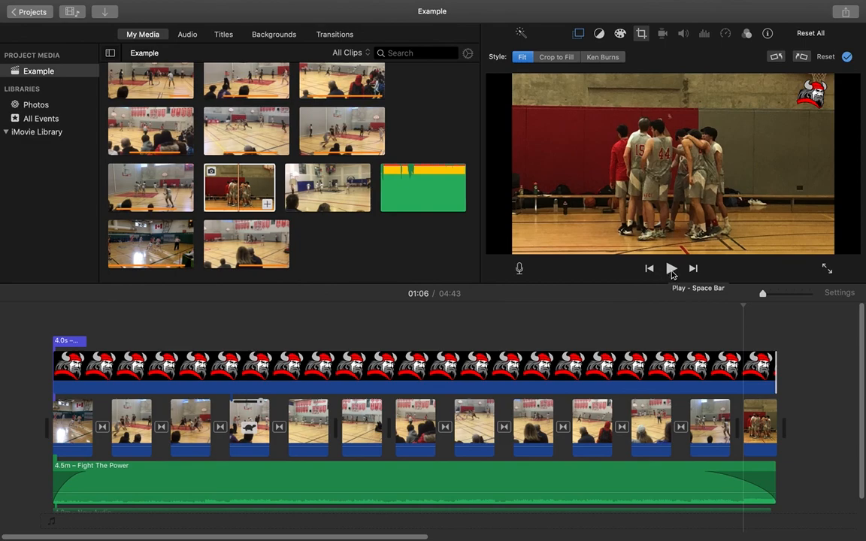
Return to the projects overview and look through the available actions for the Example project
click(32, 16)
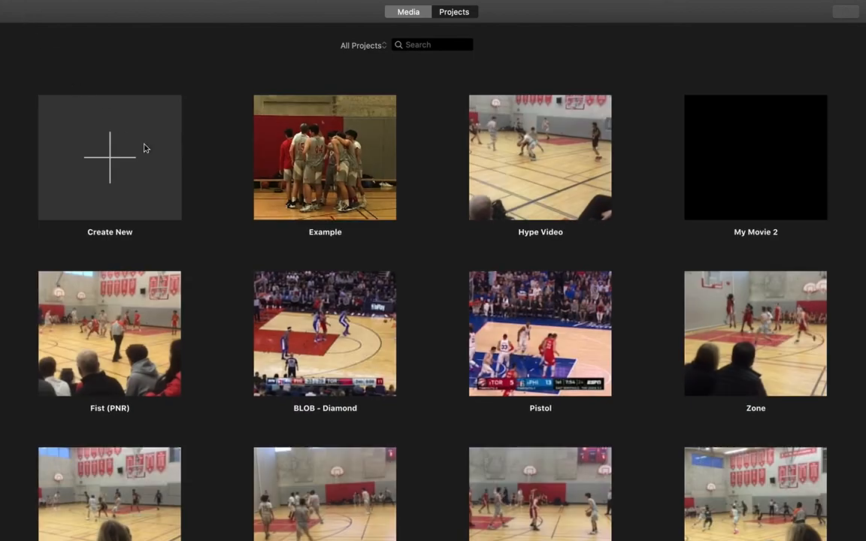
mouse_move(351, 236)
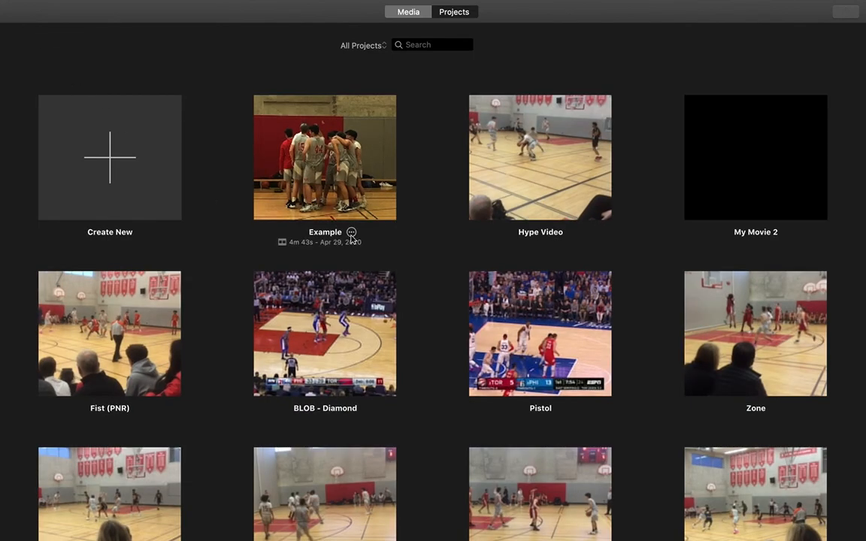
click(352, 234)
mouse_move(368, 262)
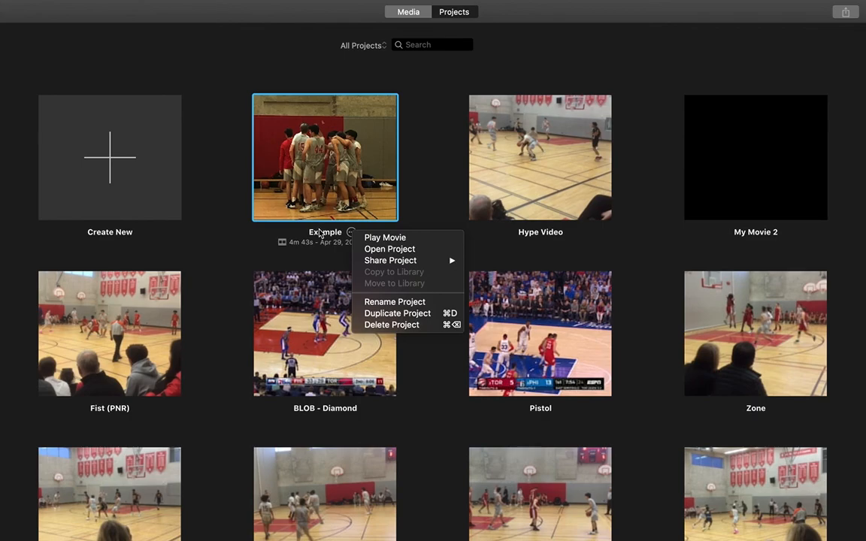
click(320, 195)
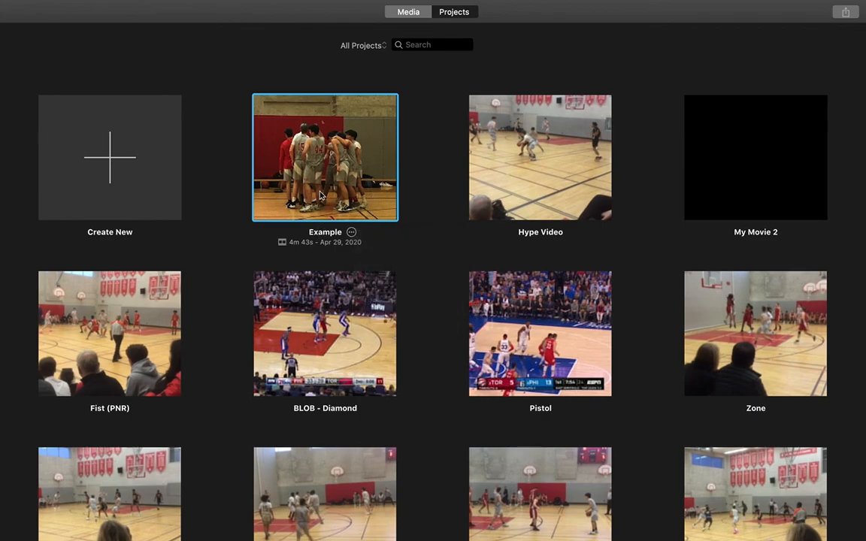